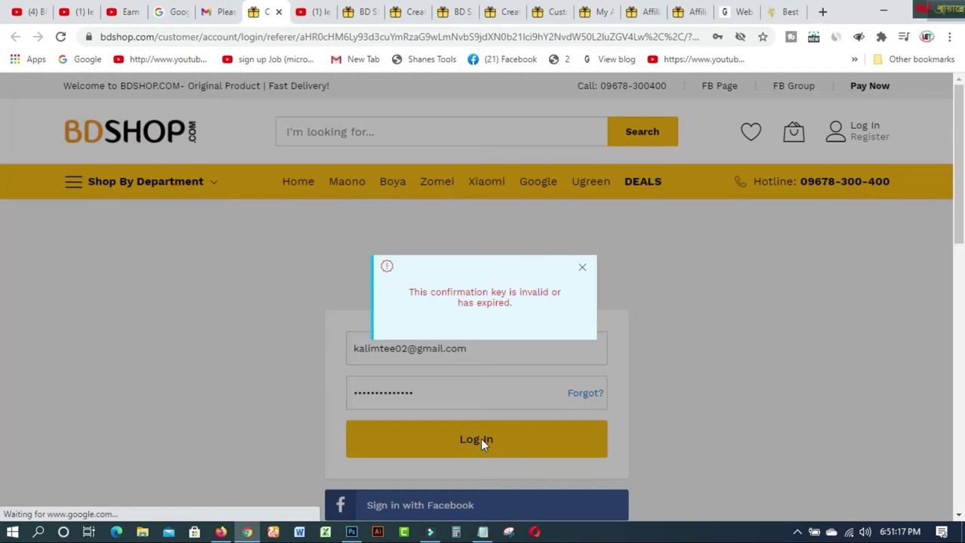
Dismiss the confirmation key message and switch to the signed-in My Account page
left_click(580, 267)
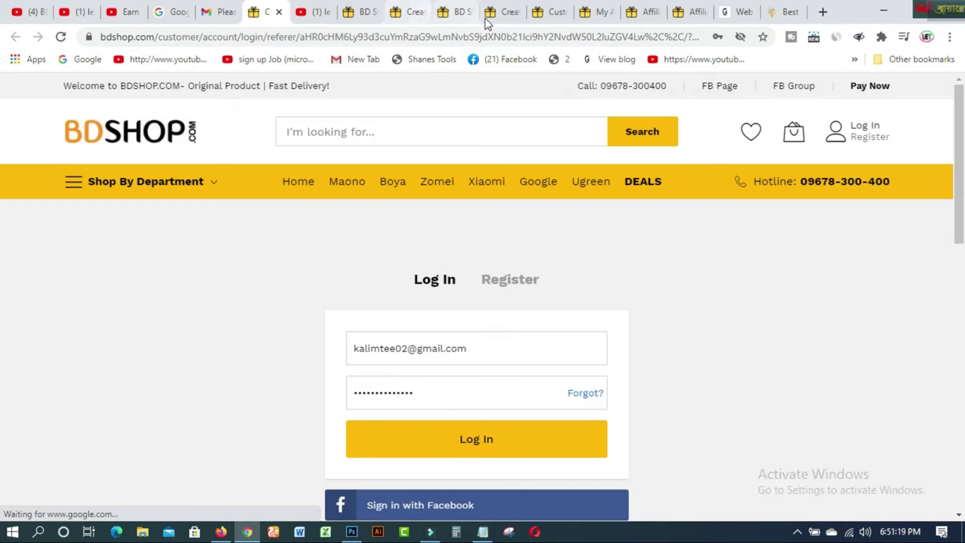
left_click(502, 15)
left_click(550, 15)
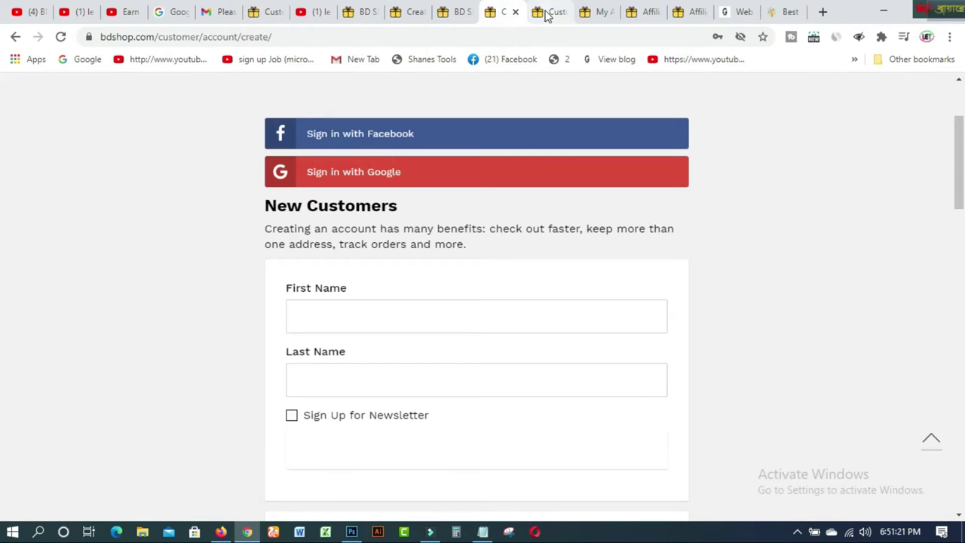
left_click(600, 15)
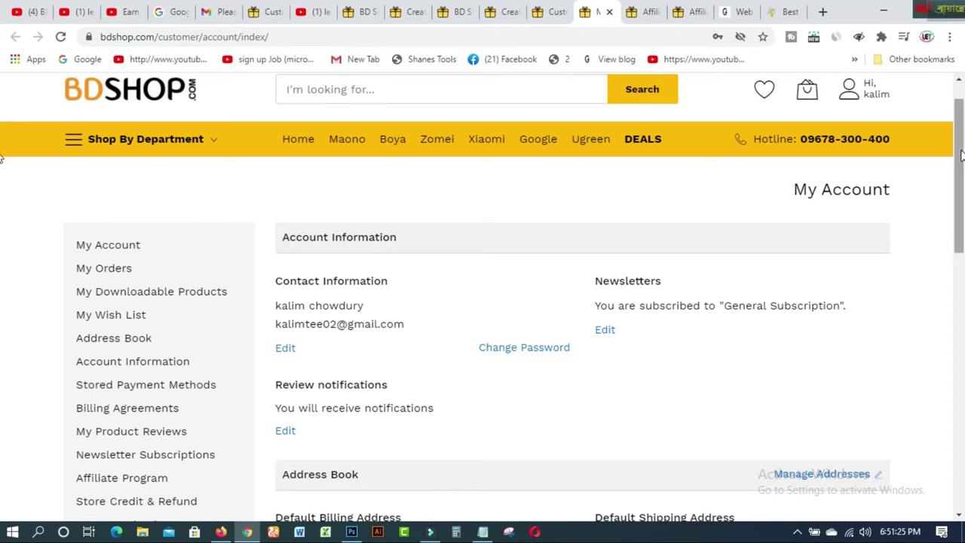
Review the My Account dashboard sections and the product categories under Shop By Department
left_click_drag(961, 150, 950, 265)
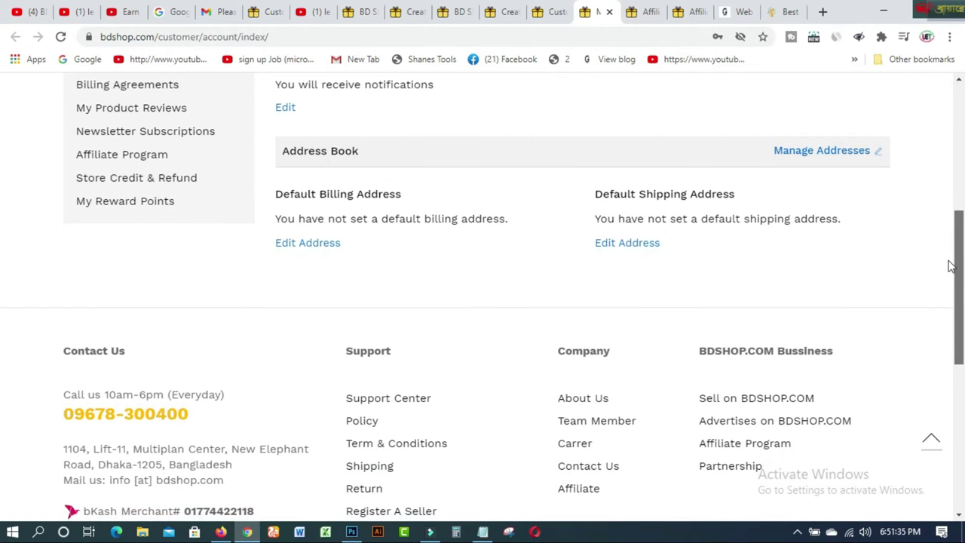
left_click_drag(949, 265, 940, 133)
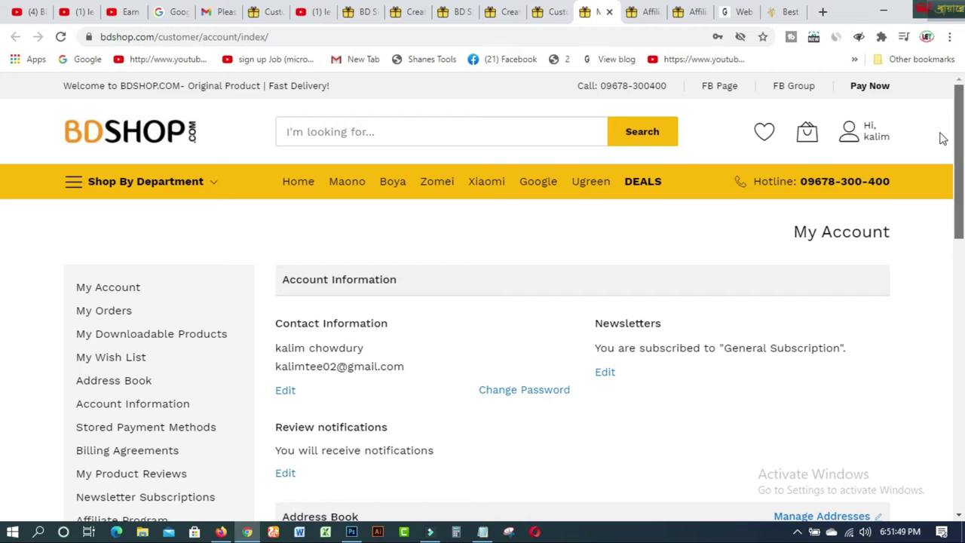
left_click(156, 194)
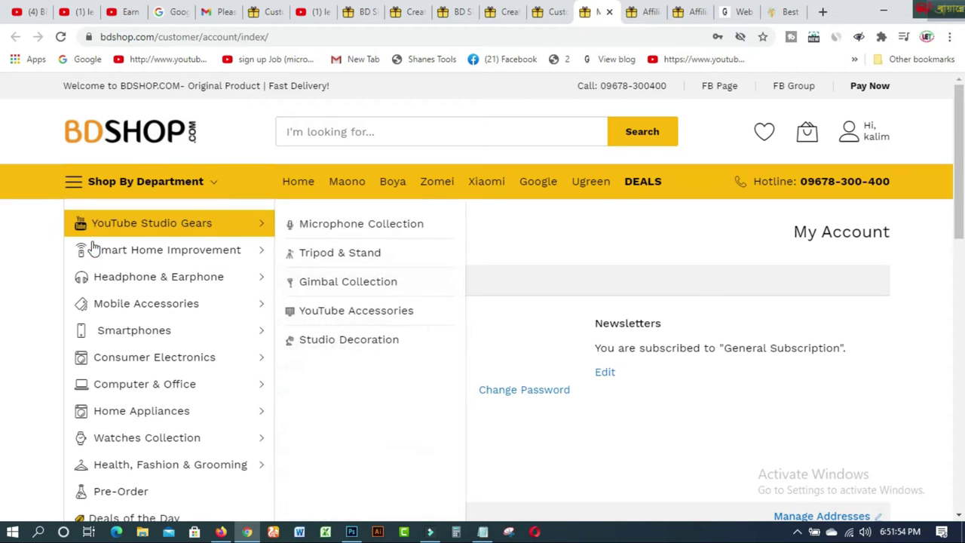
mouse_move(107, 369)
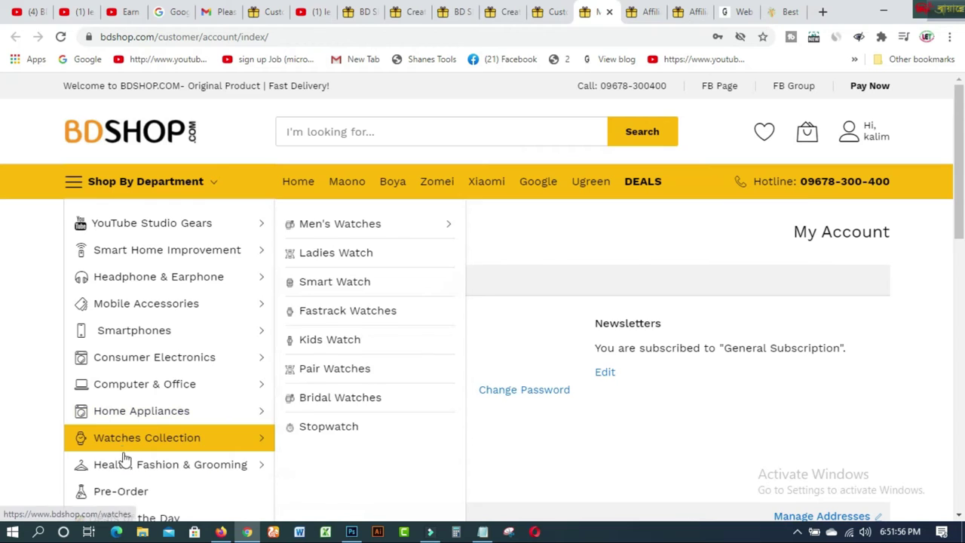
mouse_move(125, 464)
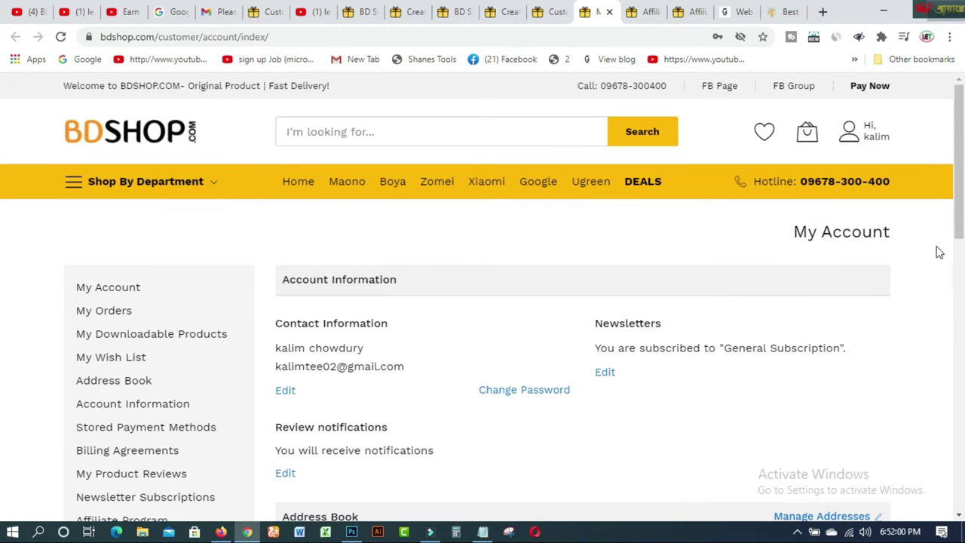
left_click_drag(959, 202, 949, 299)
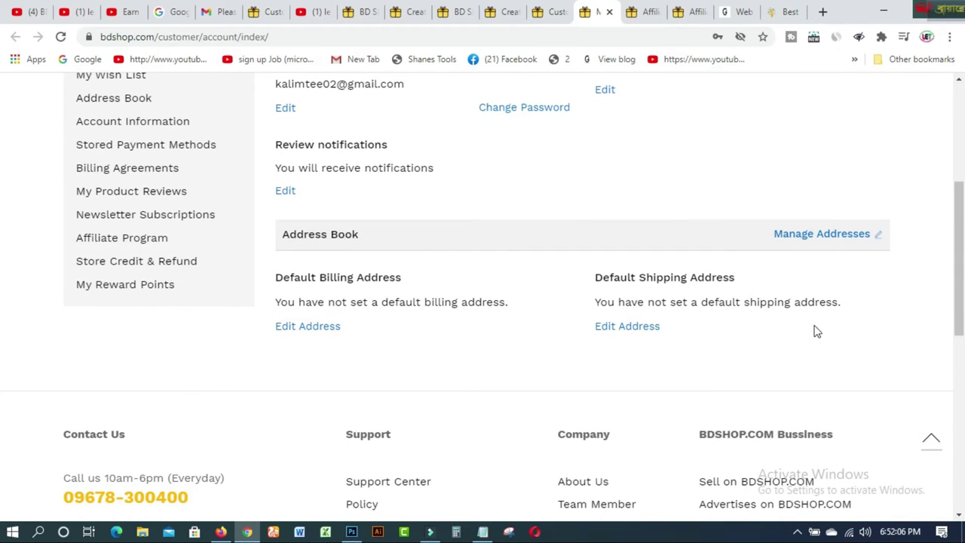
Open the Affiliate Program page and bring its Information form with the referral website and payment fields into view
left_click(140, 242)
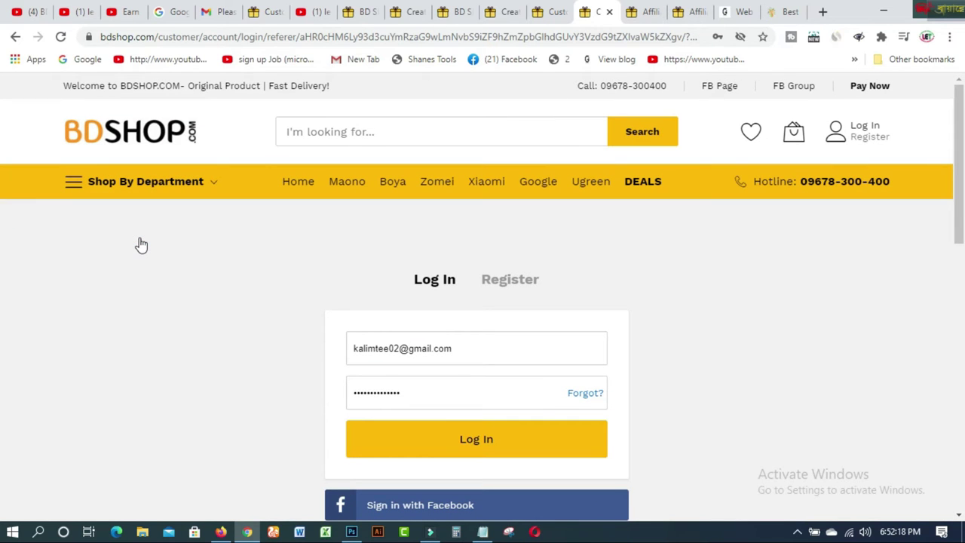
left_click(639, 17)
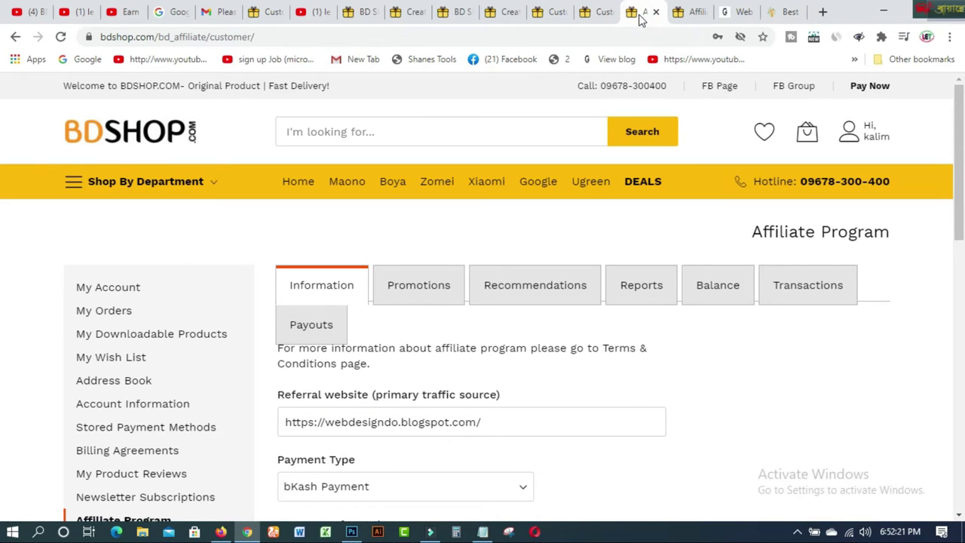
left_click_drag(960, 131, 961, 160)
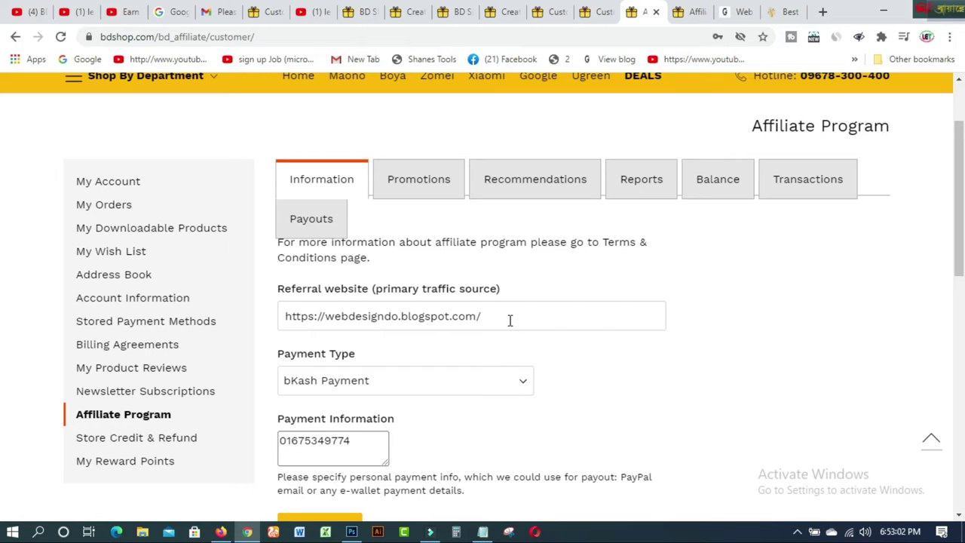
Copy the blog address webdesigndo.blogspot.com from the blog page and return to the affiliate Information form
left_click_drag(473, 317, 280, 320)
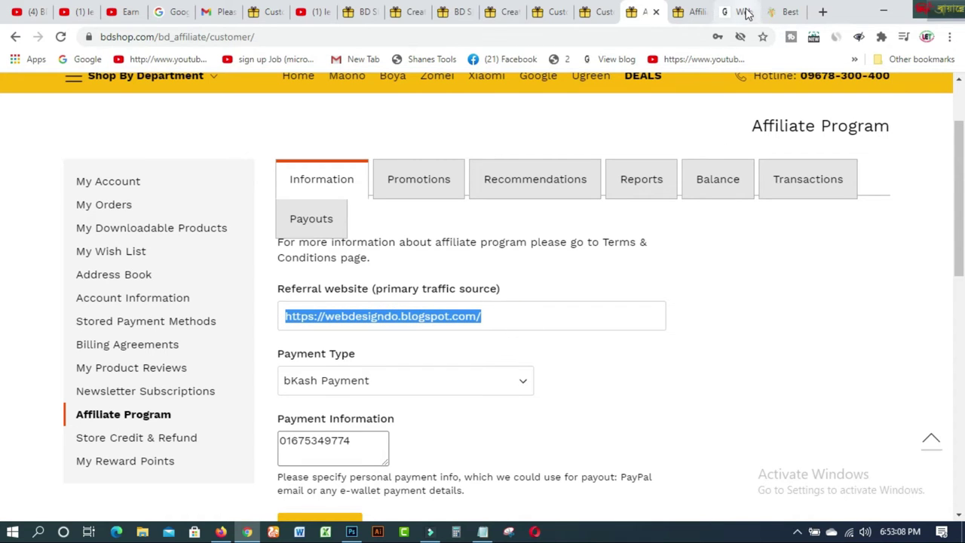
left_click(744, 15)
left_click(200, 42)
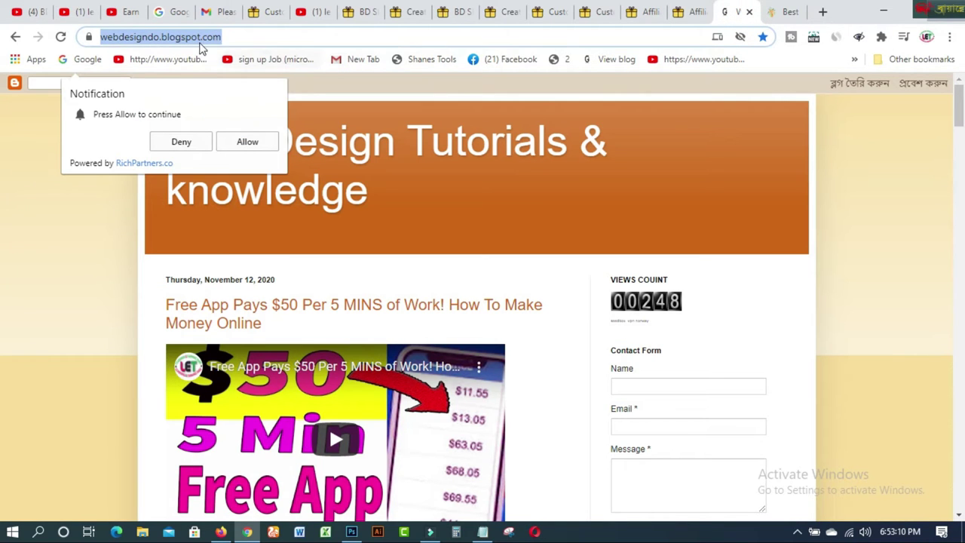
right_click(192, 43)
left_click(242, 138)
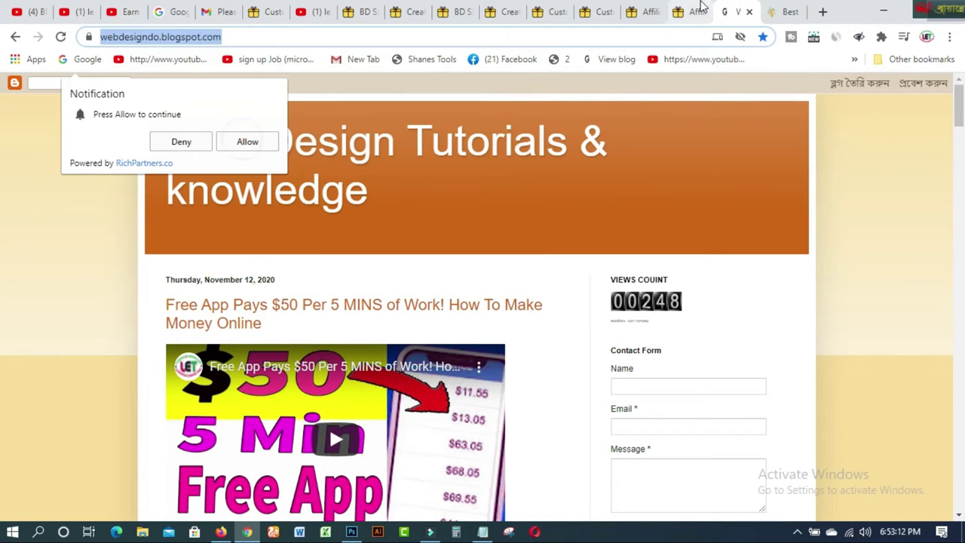
left_click(639, 21)
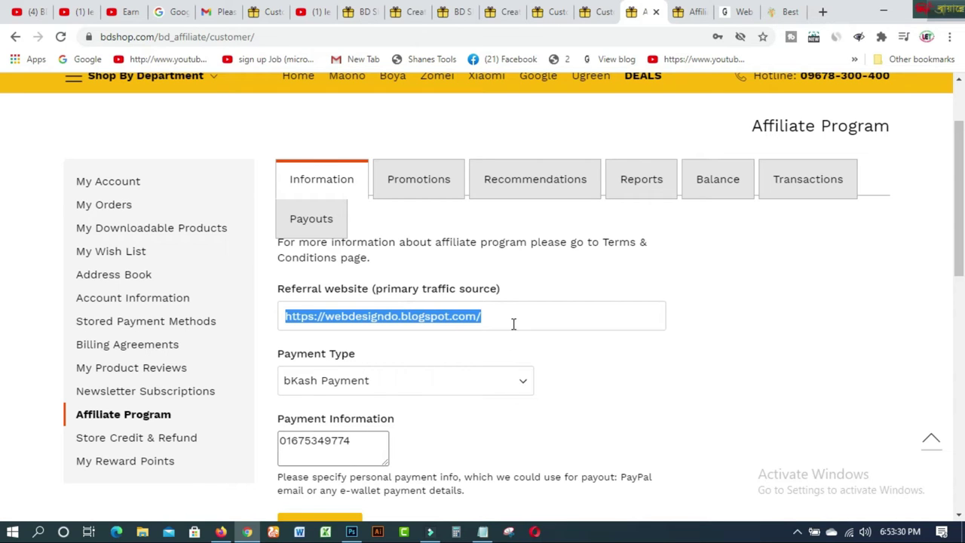
Examine the available Payment Type options and the Payment Information field of the affiliate form
left_click(522, 382)
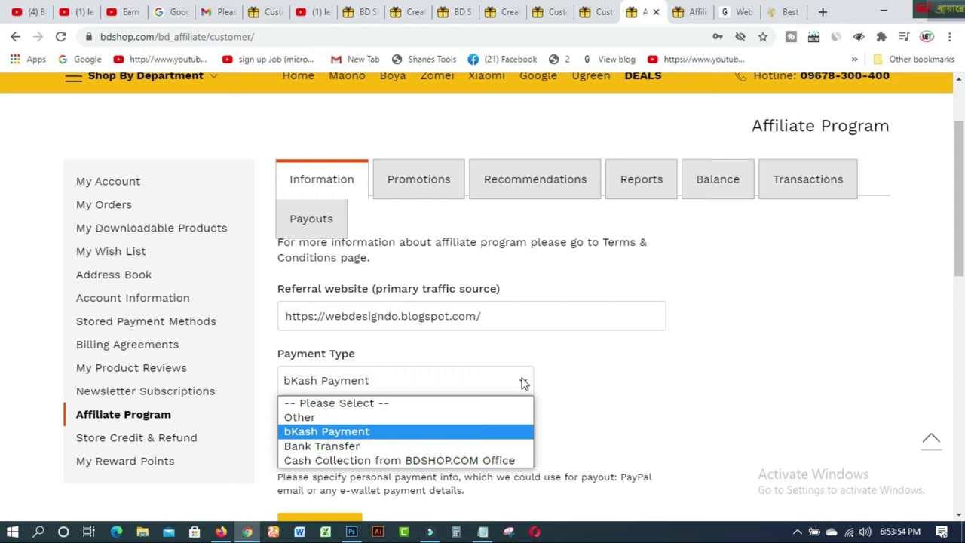
left_click_drag(960, 260, 956, 333)
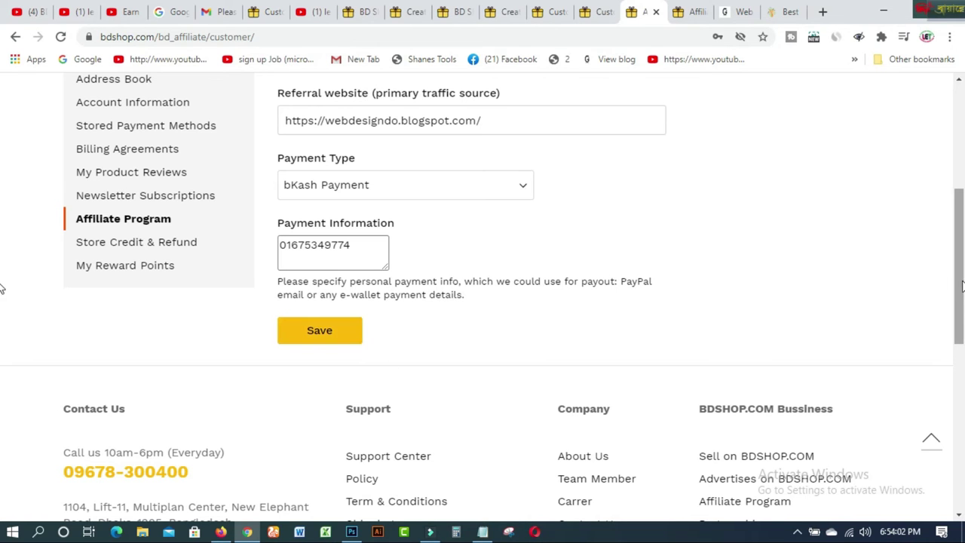
scroll(2, 289, "up", 3)
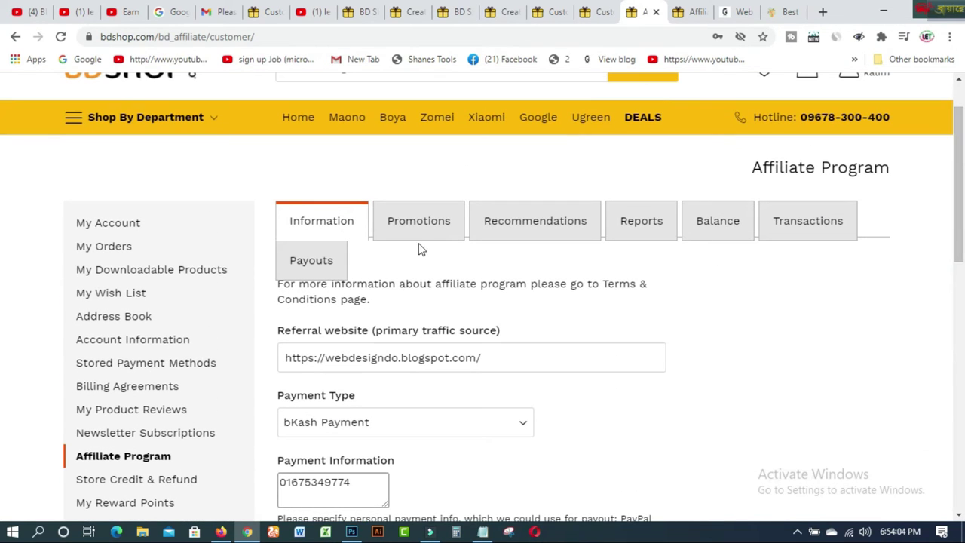
Open the affiliate Promotions section and bring up the Get Link form for the All Products campaign
left_click(416, 233)
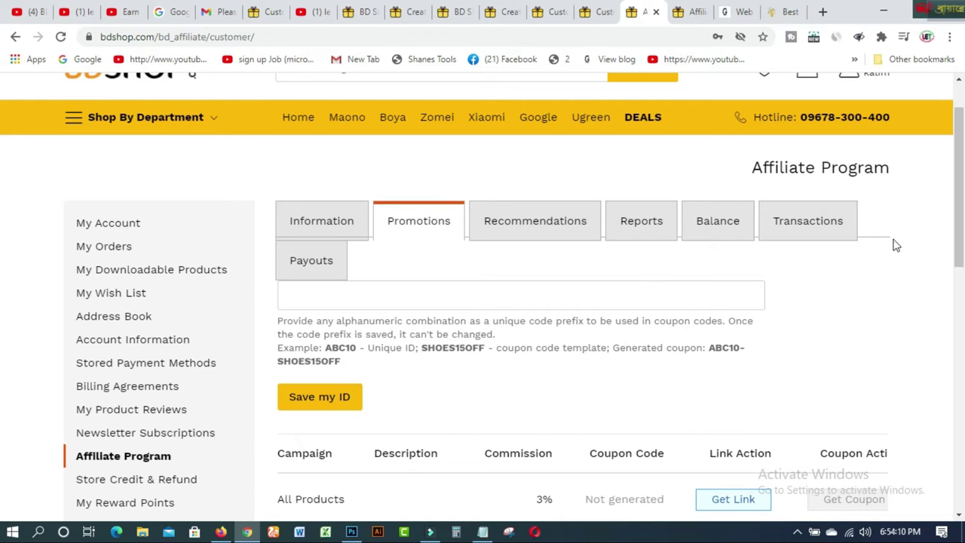
left_click(959, 132)
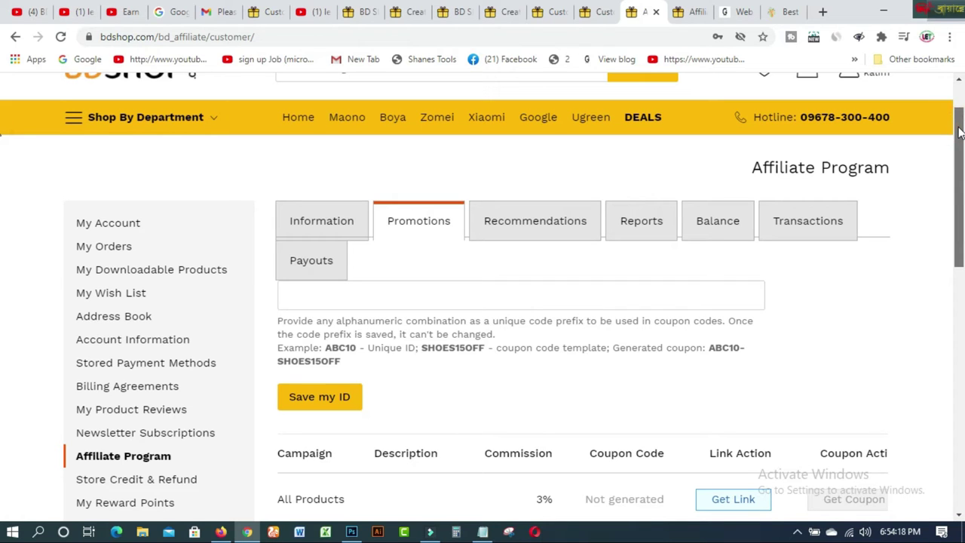
left_click_drag(958, 132, 960, 232)
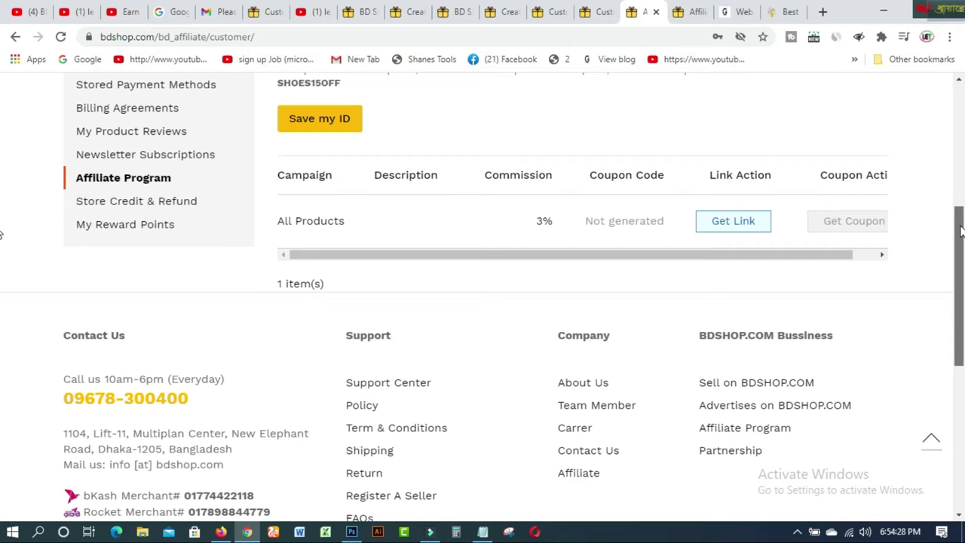
left_click_drag(961, 232, 961, 203)
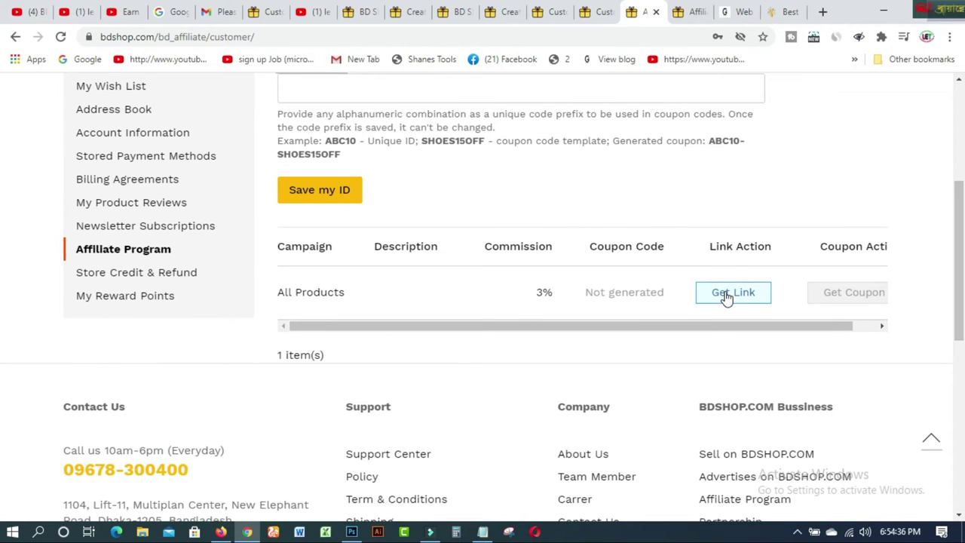
left_click(726, 295)
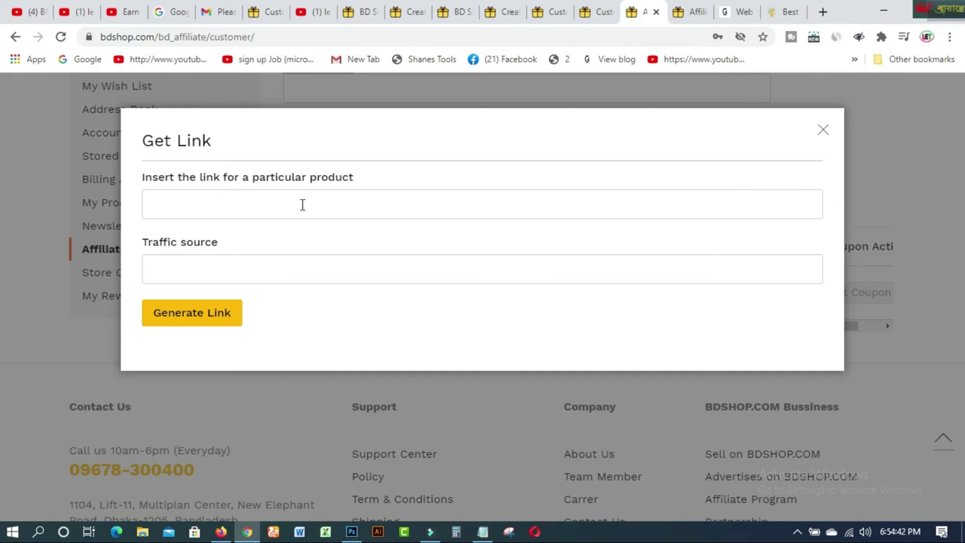
Search the BDSHOP home page for "boym1"
left_click(364, 12)
left_click(361, 131)
type("boy")
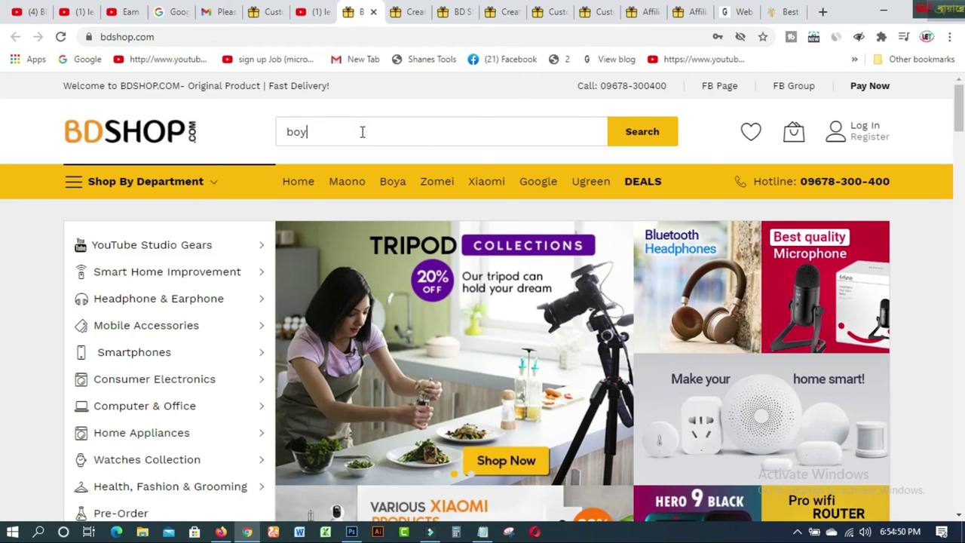
type("m")
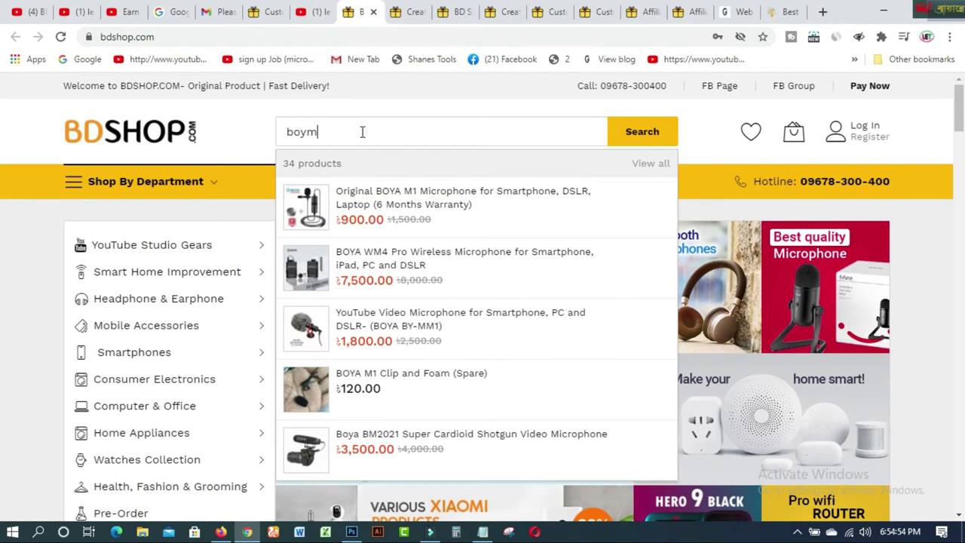
type("1")
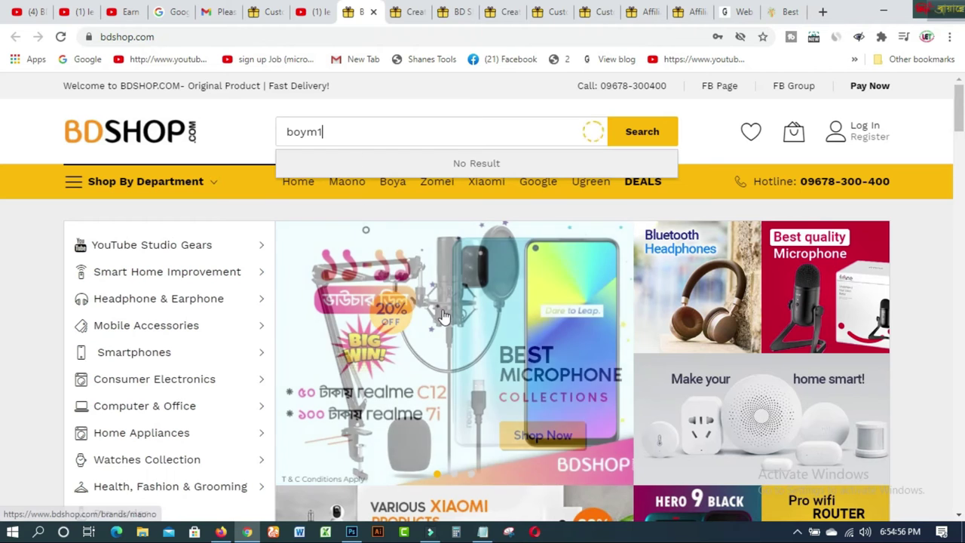
Open the Maono brand collection from the shop's home page and go to the Maono AU-100 clip microphone's product page
left_click(443, 315)
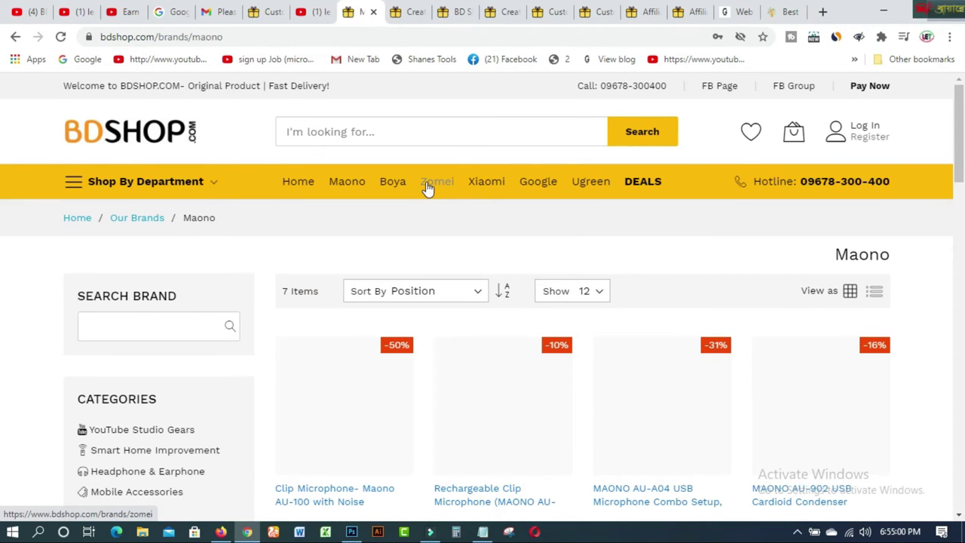
left_click_drag(961, 143, 960, 202)
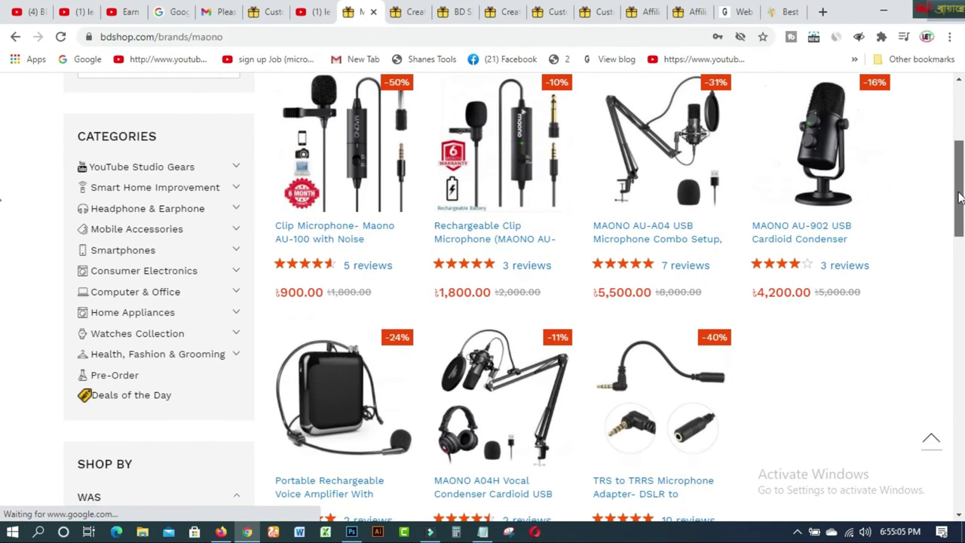
left_click(326, 230)
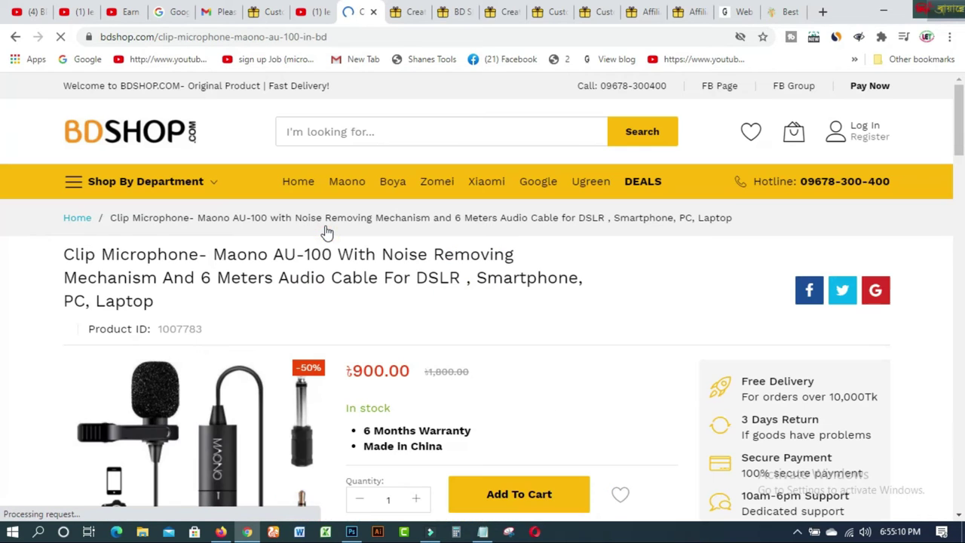
Copy the Maono AU-100 clip microphone's page address and paste it as the product link in the Get Link form
left_click(350, 37)
right_click(347, 37)
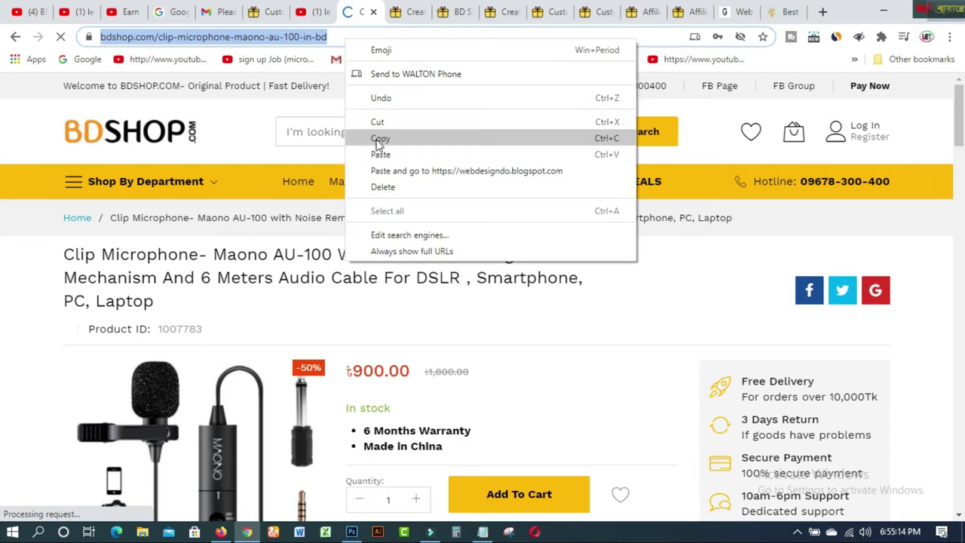
left_click(380, 139)
left_click(648, 15)
right_click(193, 205)
left_click(228, 314)
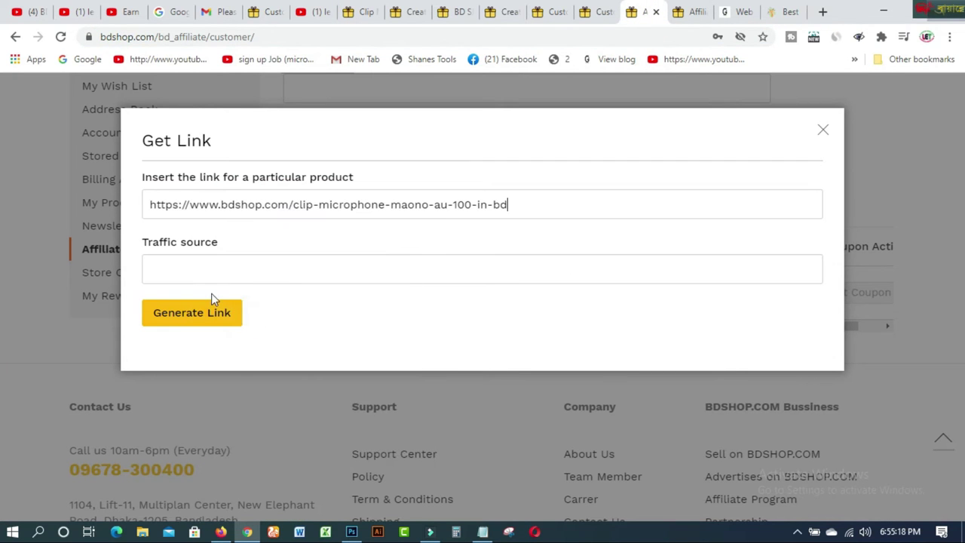
Enter blogsite as the traffic source and generate the affiliate link for the microphone
left_click(202, 269)
left_click(203, 318)
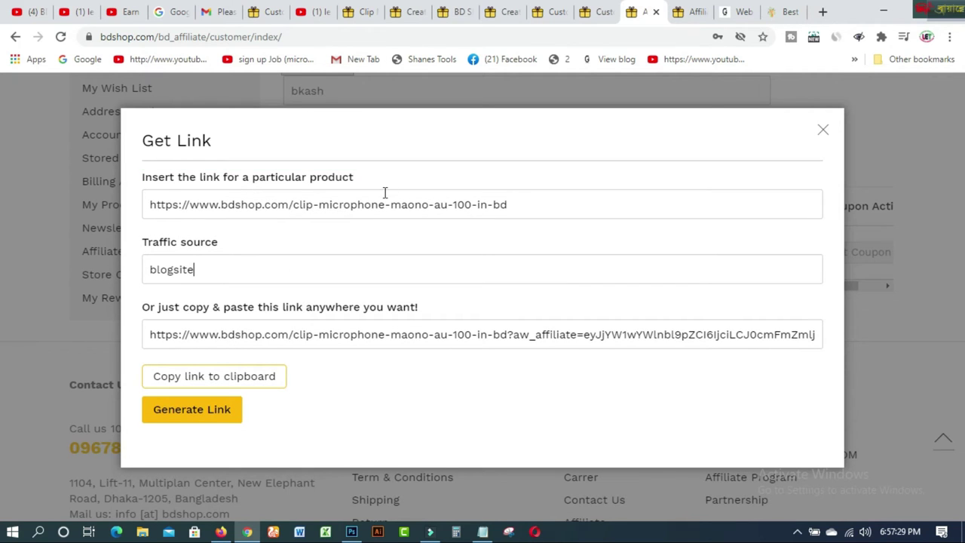
Check the product link and traffic source entered for the generated affiliate link
left_click(516, 198)
left_click_drag(516, 198, 149, 198)
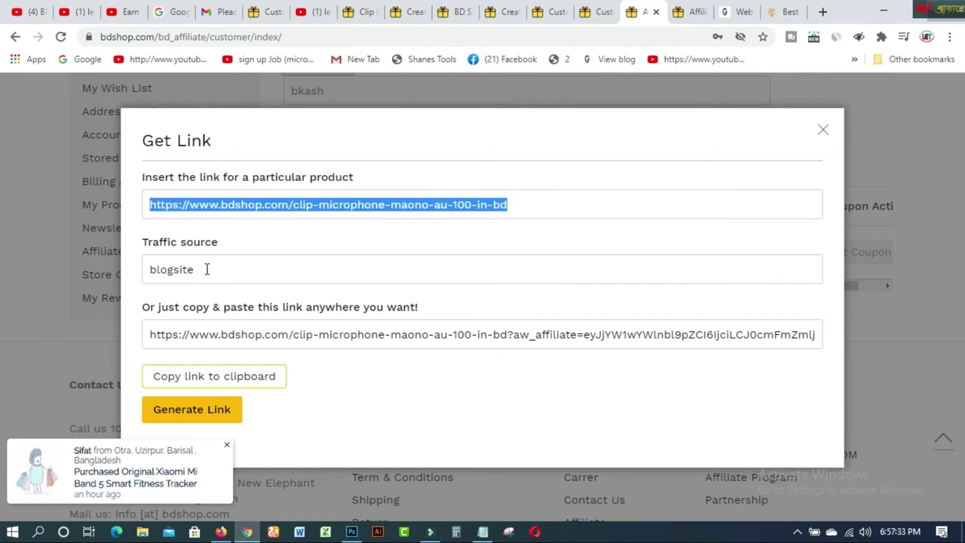
left_click_drag(209, 269, 151, 265)
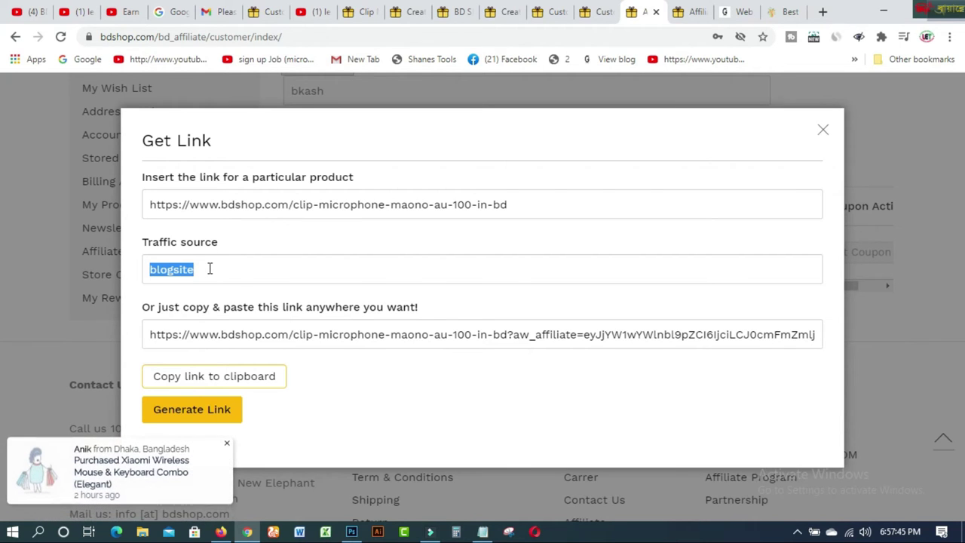
Regenerate the Maono AU-100 microphone's affiliate link with blogsite as traffic source, copy it, and switch to Shrinkearn
left_click(220, 415)
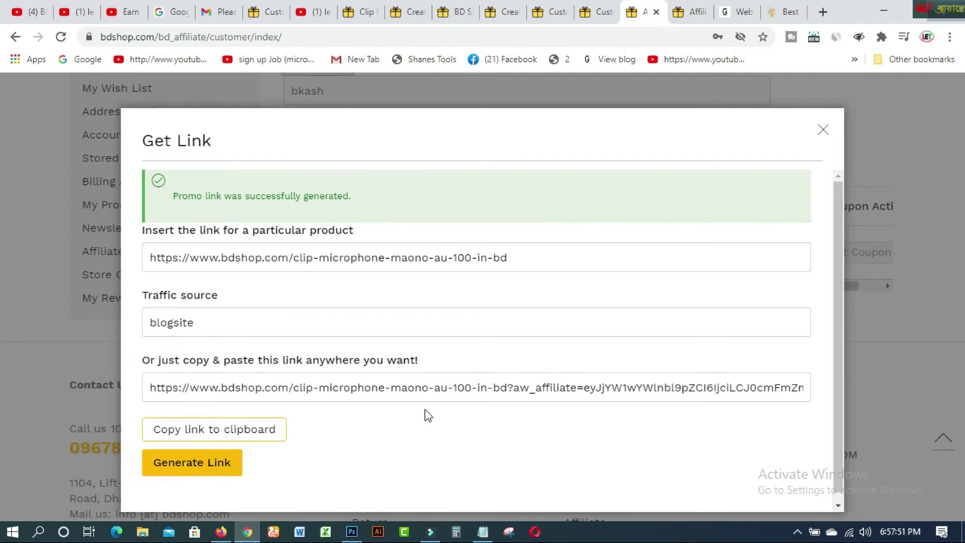
left_click(234, 430)
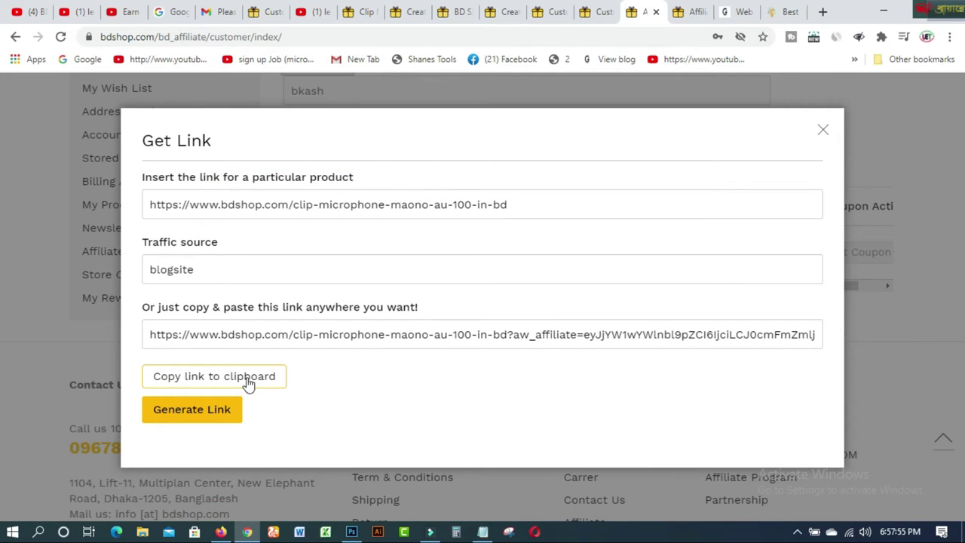
left_click(248, 383)
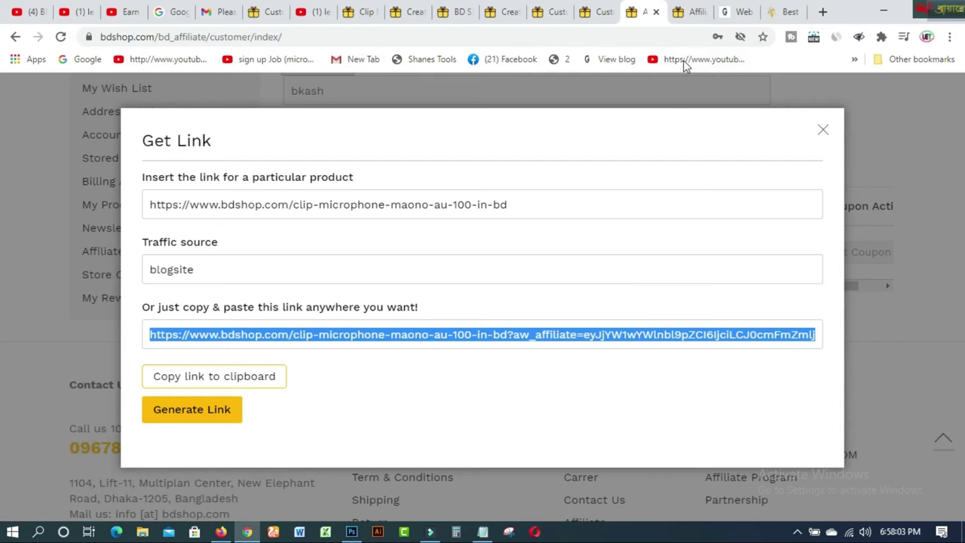
left_click(776, 14)
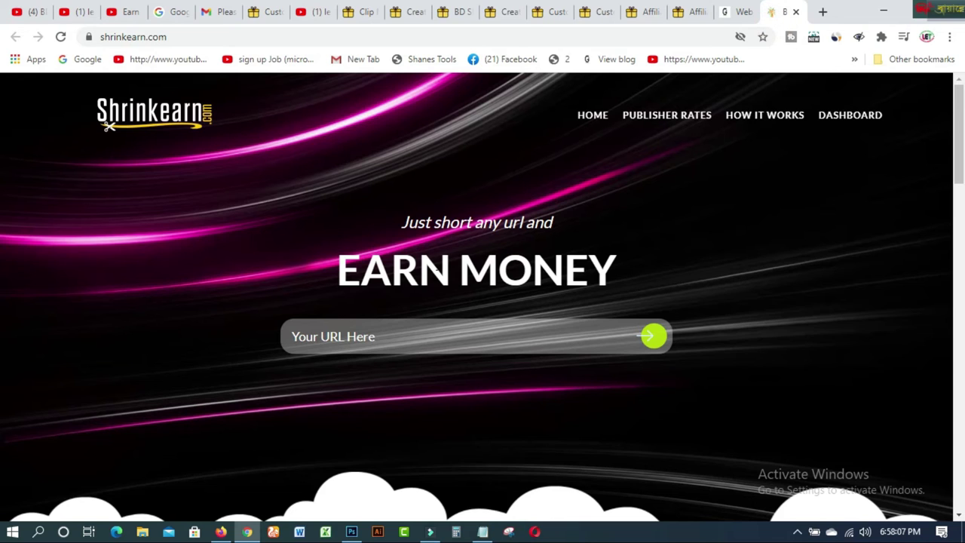
Try to shorten the copied microphone affiliate link on Shrinkearn and dismiss the alert
left_click(364, 339)
right_click(364, 339)
left_click(398, 192)
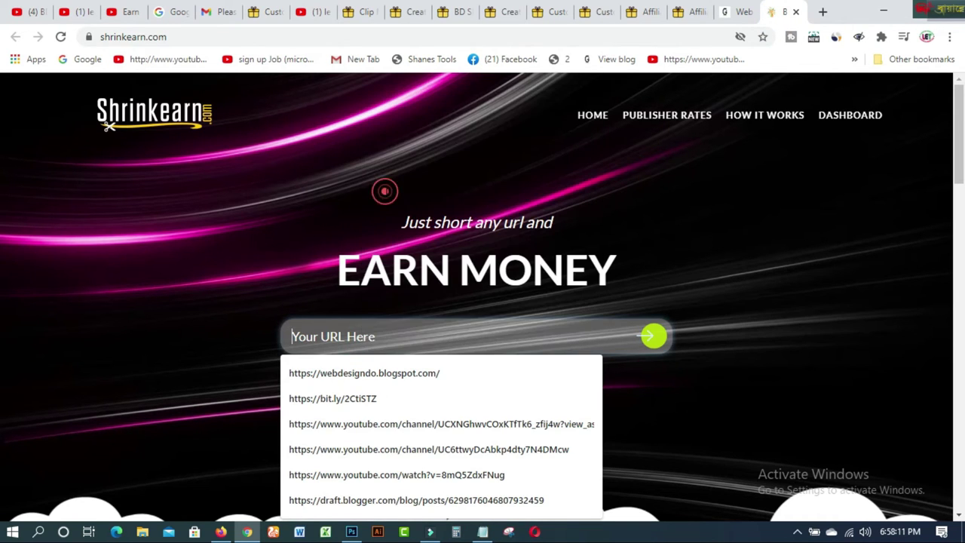
left_click(644, 341)
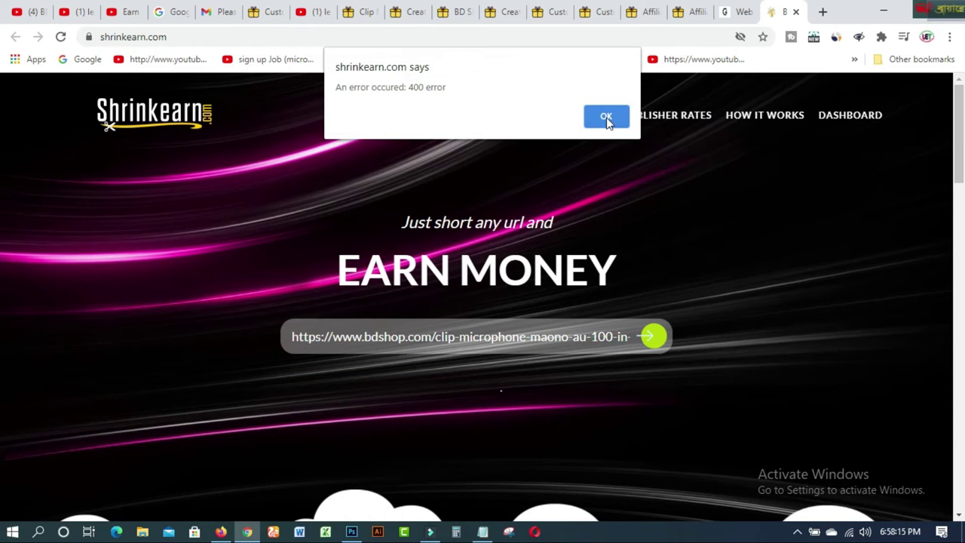
left_click(599, 119)
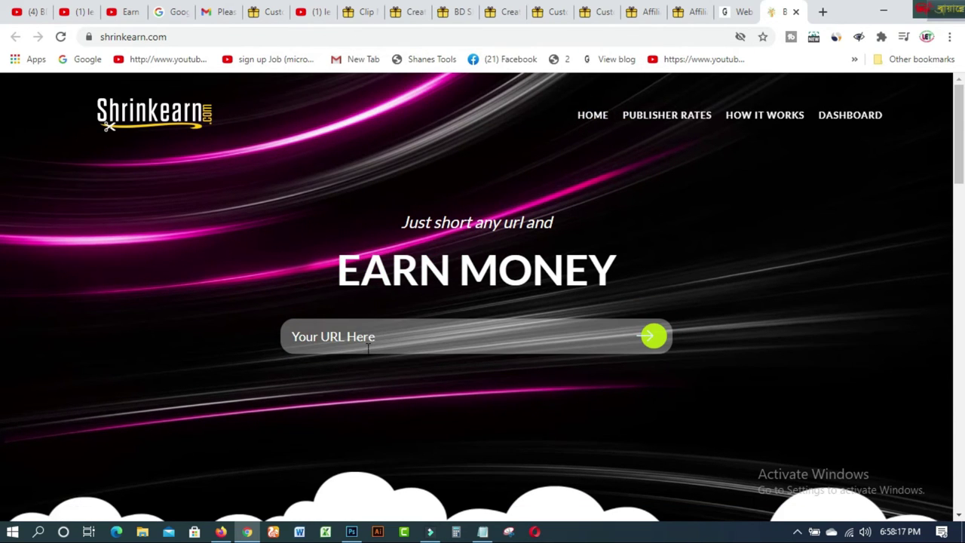
Submit the microphone's affiliate link to Shrinkearn again and copy the shortened link
left_click(367, 338)
right_click(367, 340)
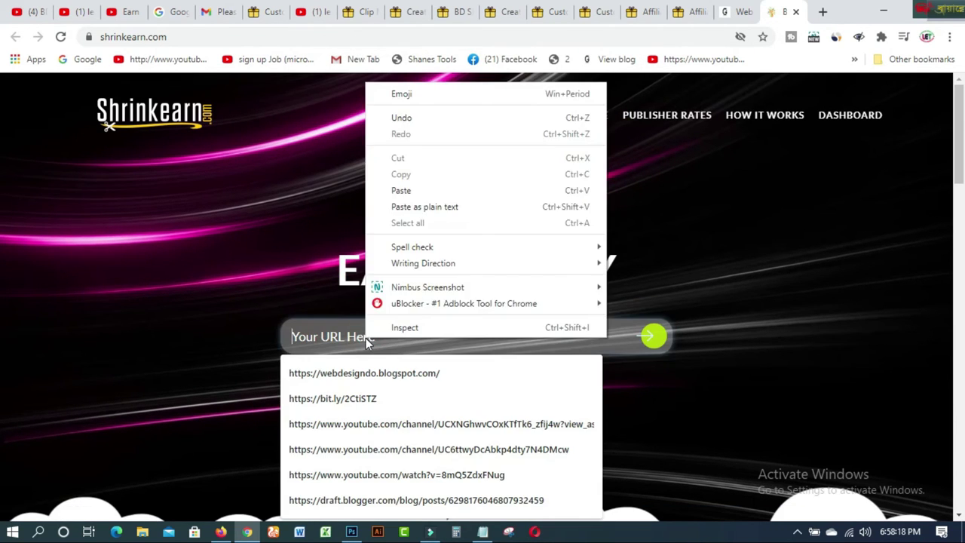
left_click(407, 190)
left_click(650, 338)
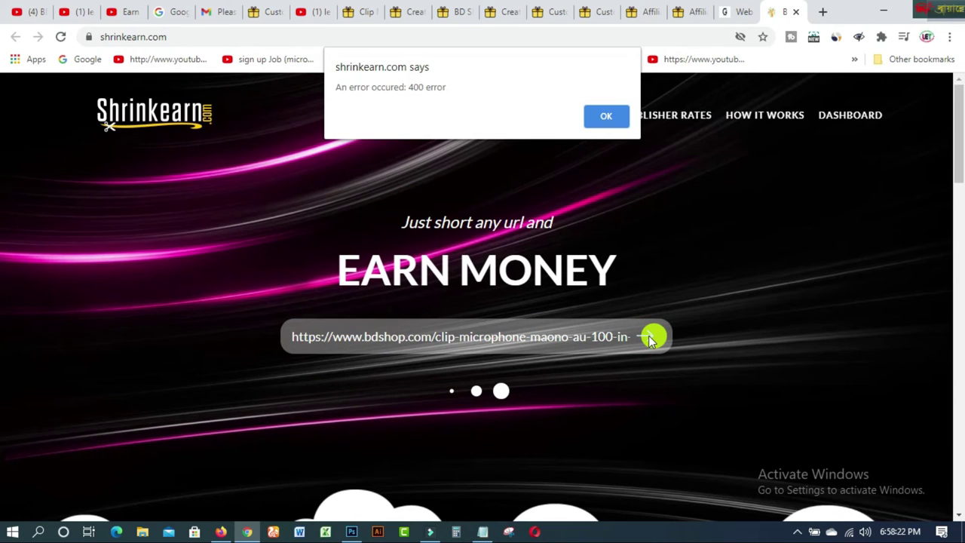
left_click(605, 116)
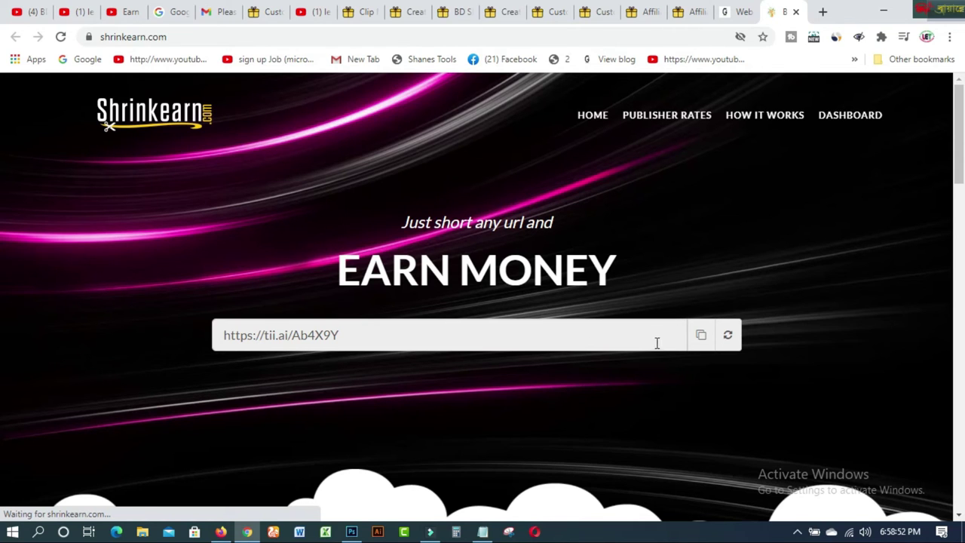
left_click(702, 338)
Return to the BDSHOP affiliate program page and close the Get Link form
left_click(260, 14)
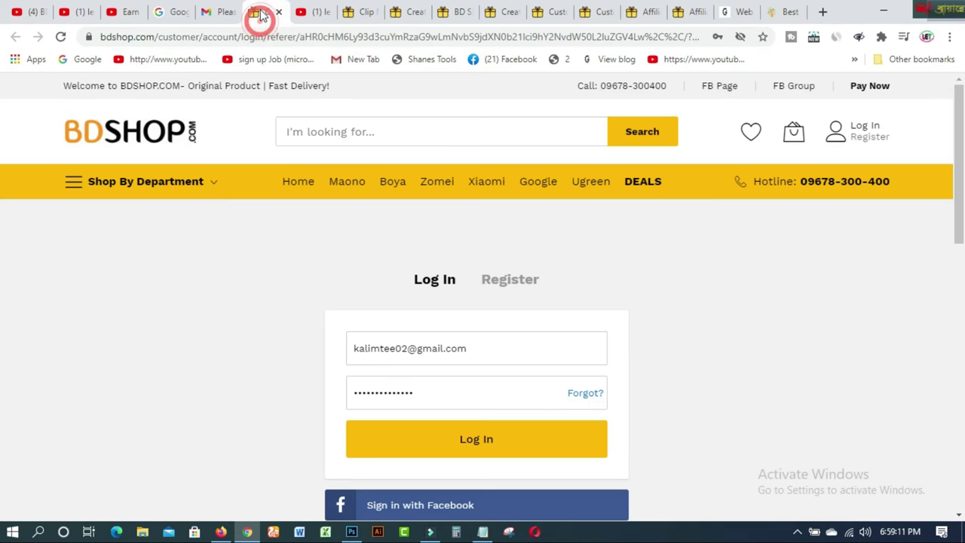
left_click(365, 15)
left_click(403, 15)
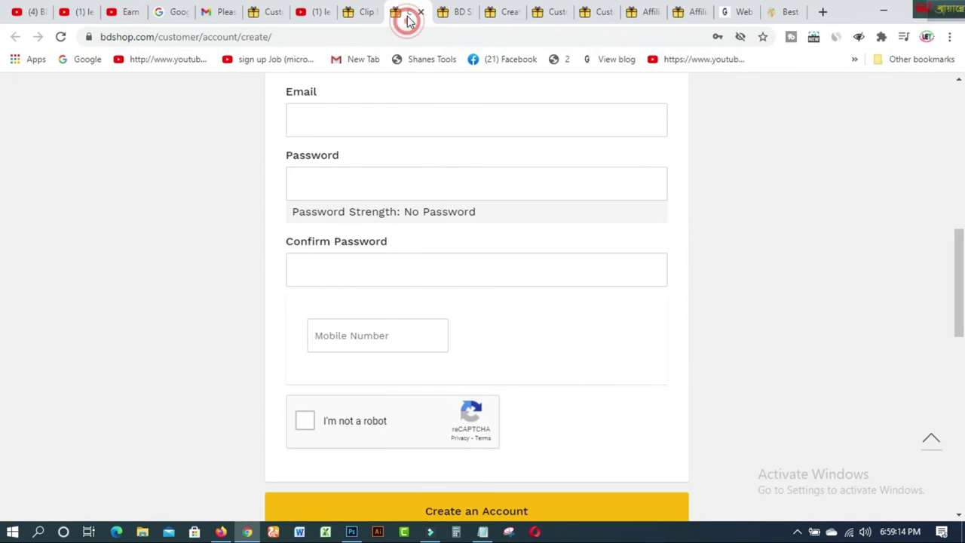
left_click(360, 15)
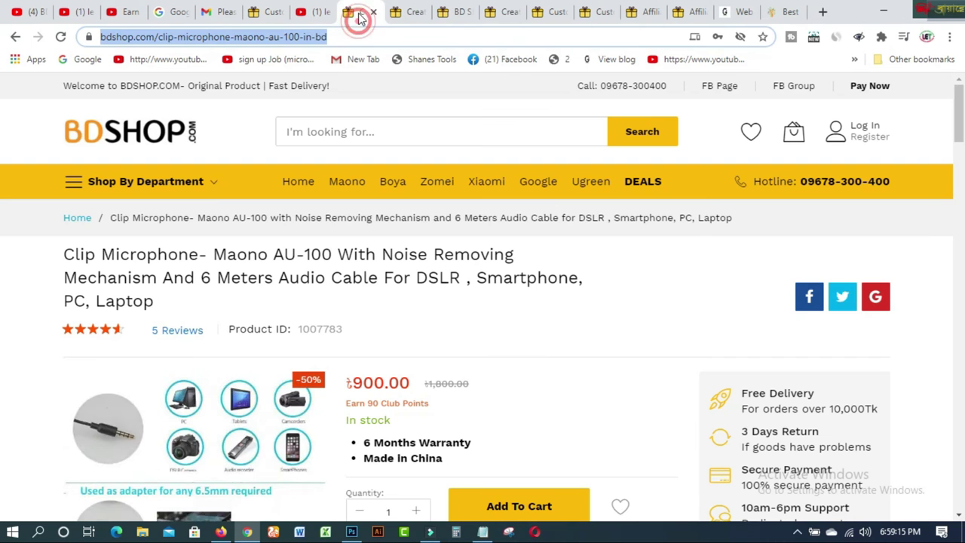
left_click(652, 16)
left_click(825, 131)
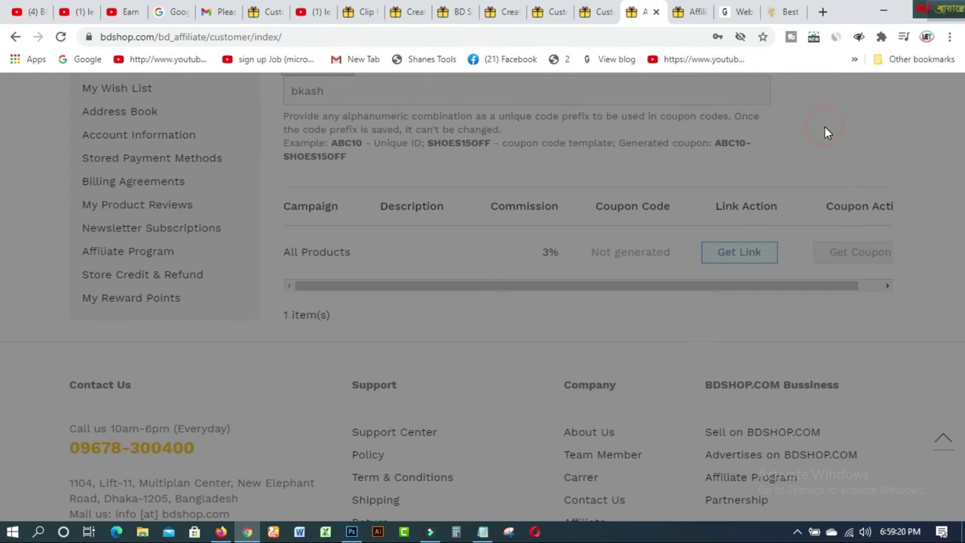
Open the affiliate program's Recommendations and list the recommended products for the All Products campaign
left_click_drag(956, 234, 962, 121)
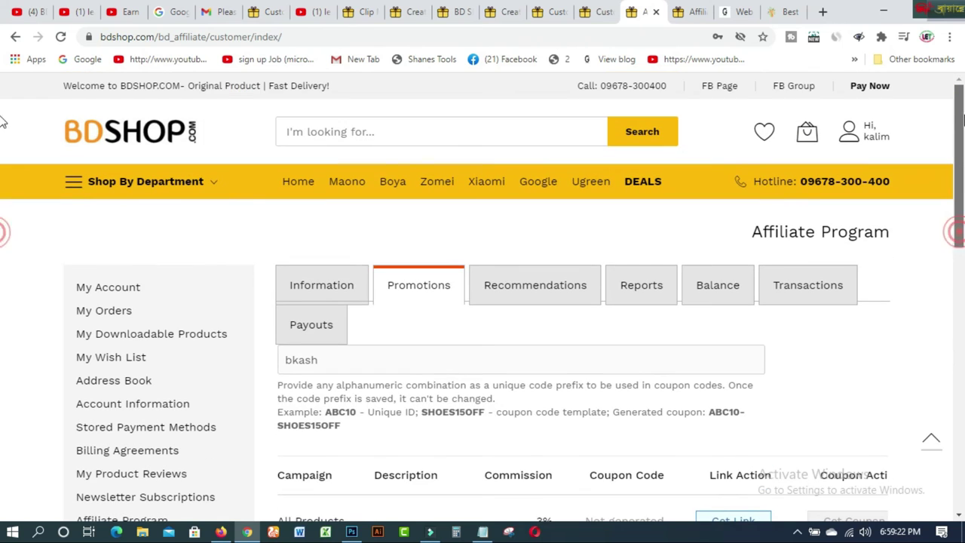
left_click(565, 289)
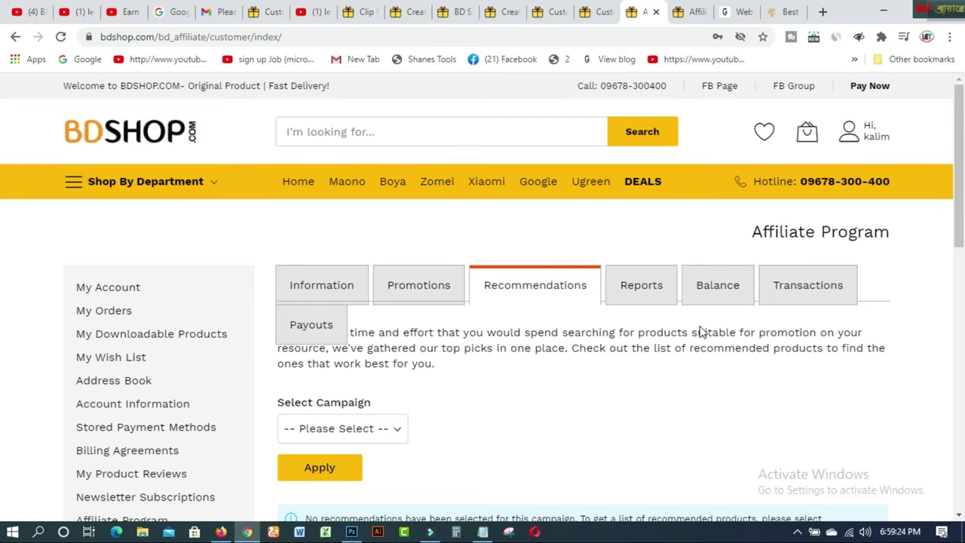
scroll(750, 362, "down", 2)
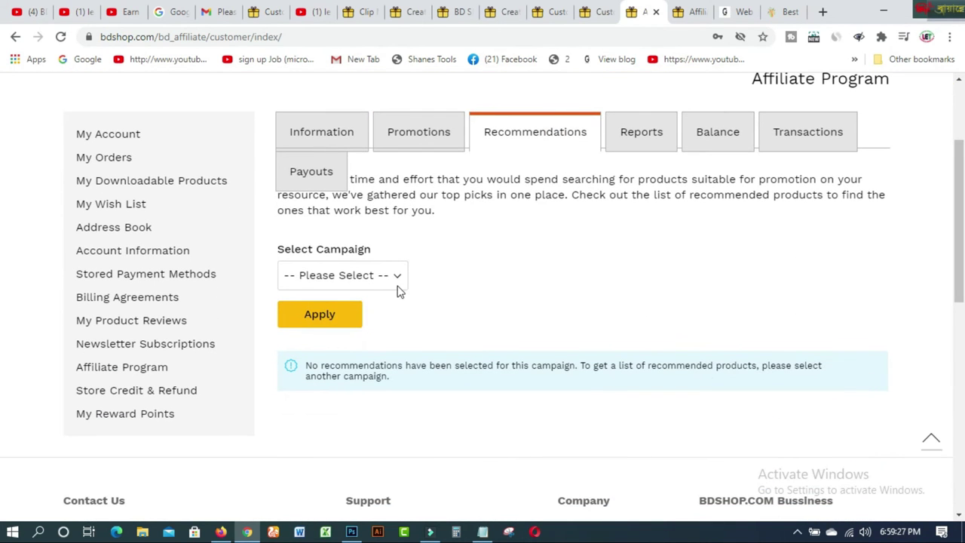
left_click(397, 276)
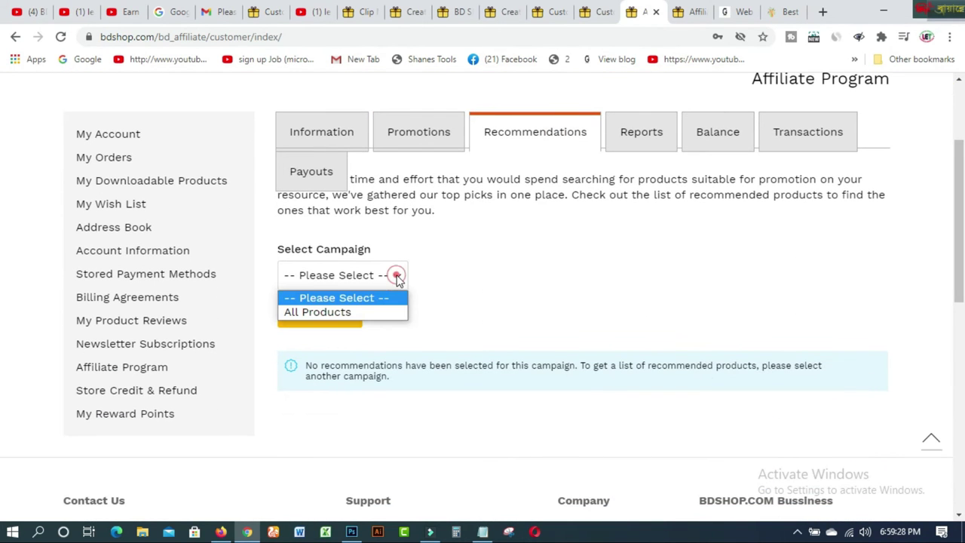
left_click(360, 311)
left_click(351, 312)
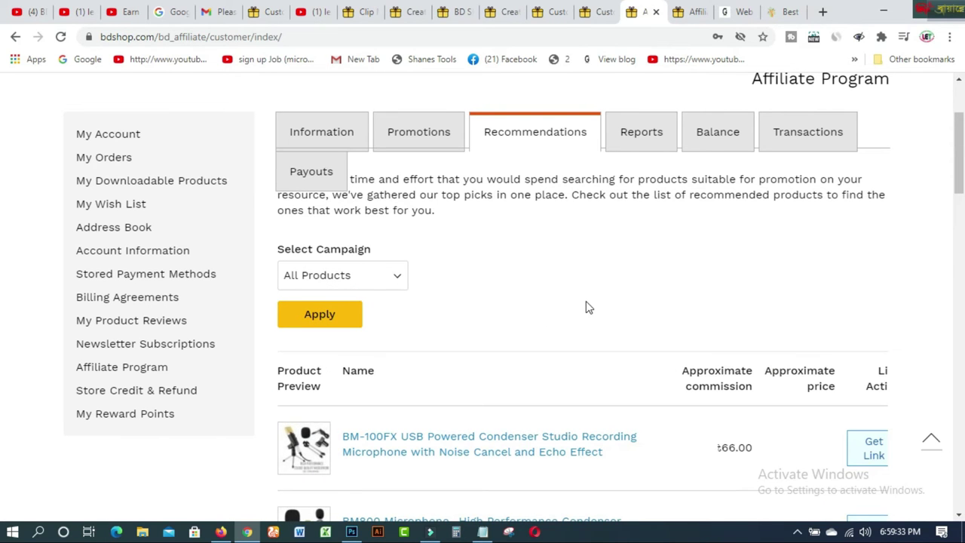
Inspect the Get Link form for the recommended BM-100FX condenser microphone and close it without generating a link
left_click_drag(959, 119, 959, 167)
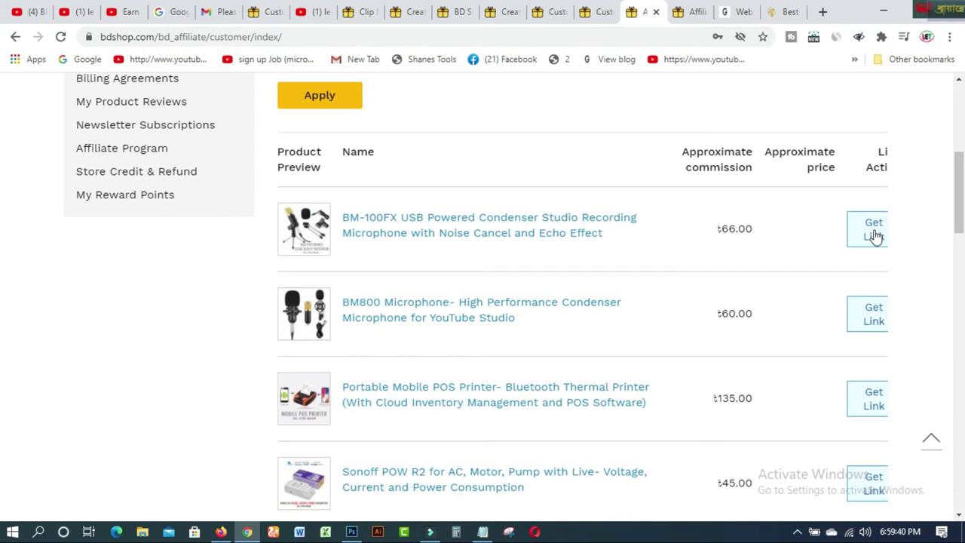
left_click(873, 229)
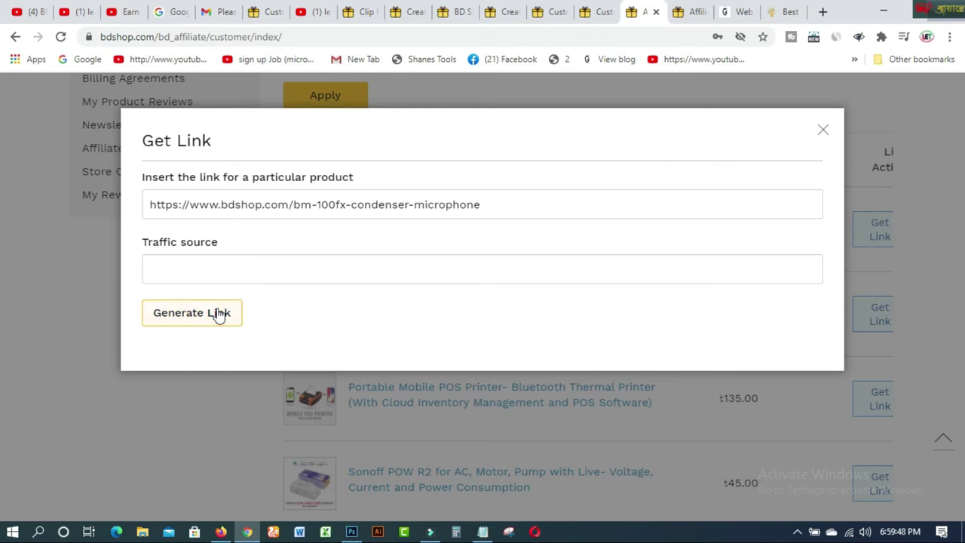
left_click(821, 133)
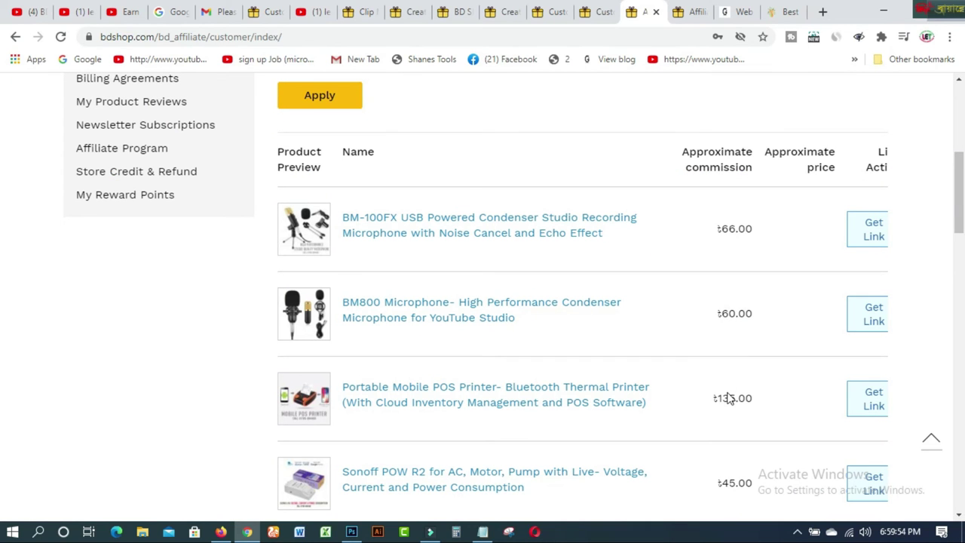
Review the affiliate program's Reports, Balance and Transactions sections
left_click_drag(961, 202, 3, 149)
left_click(633, 196)
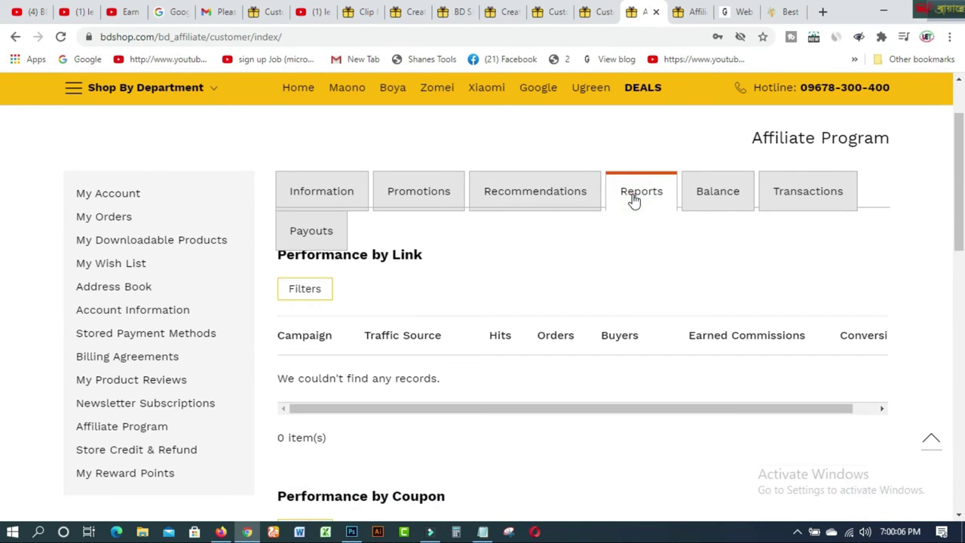
mouse_move(959, 230)
left_mouse_down()
mouse_move(952, 317)
mouse_move(953, 226)
left_mouse_up()
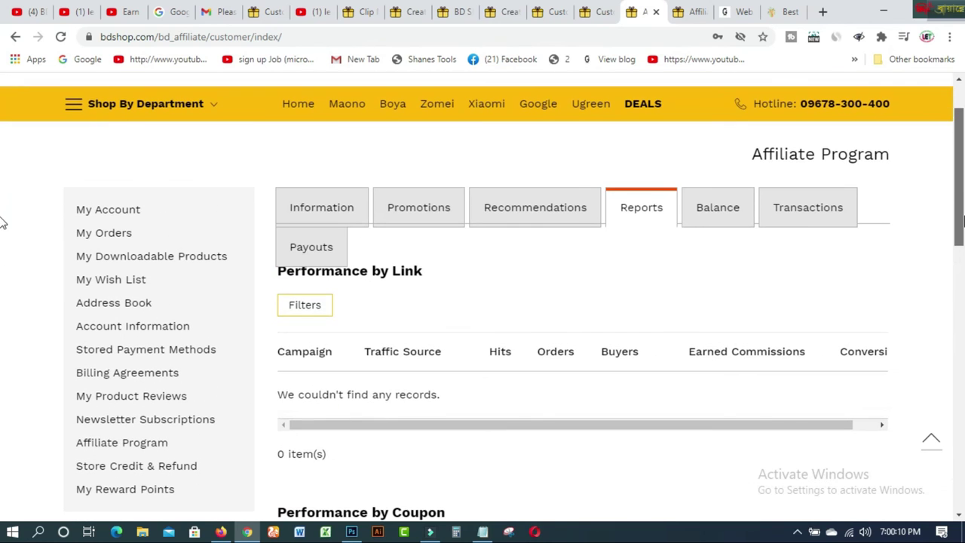
left_click(721, 208)
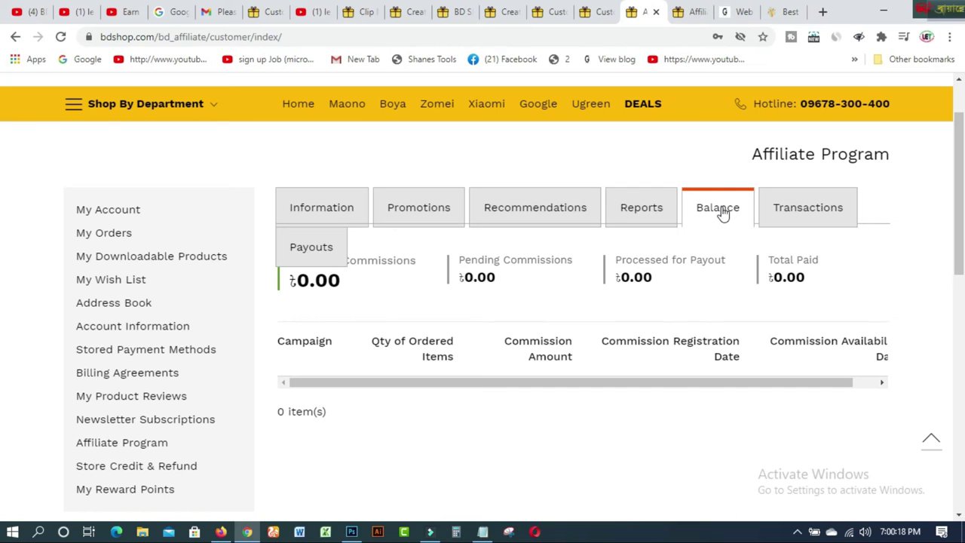
left_click(812, 222)
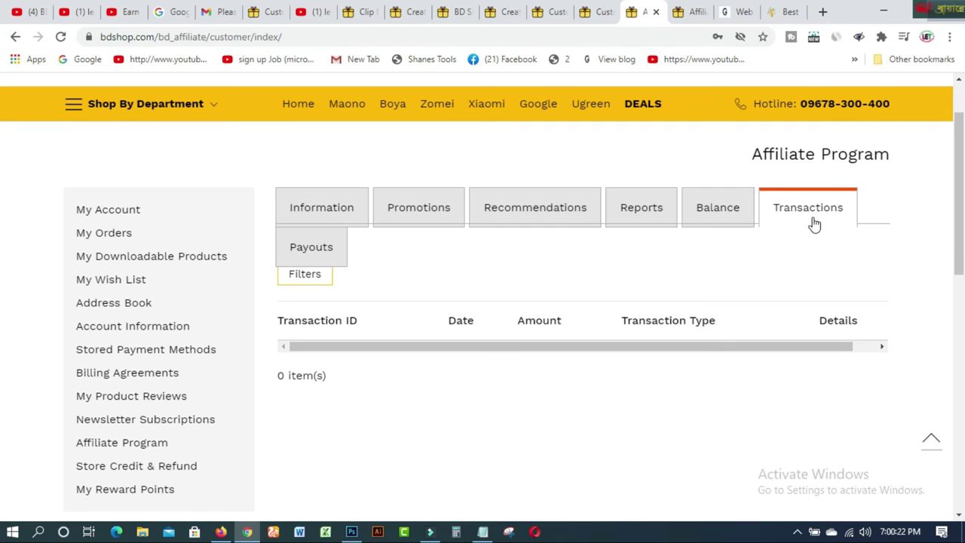
left_click_drag(959, 127, 959, 210)
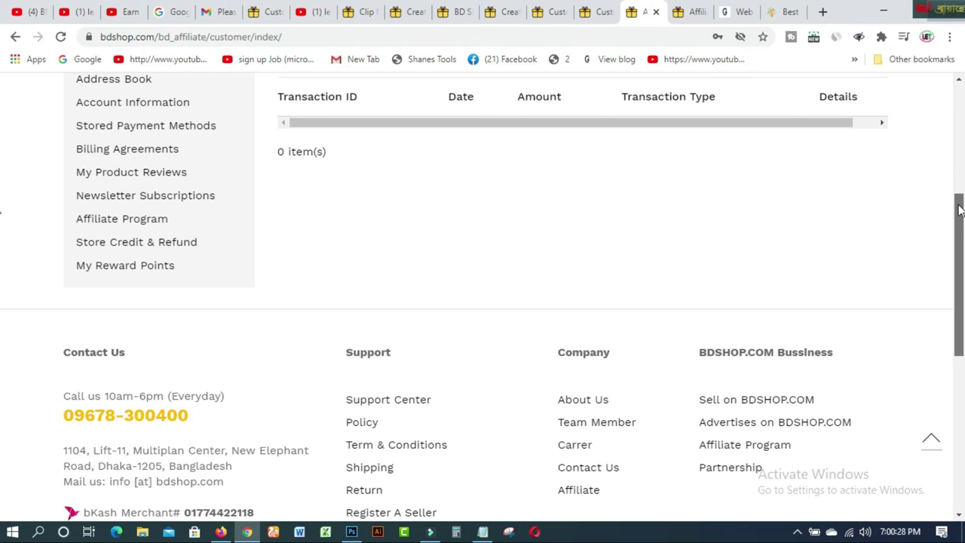
Return to the Maono AU-100 clip microphone's product page and examine its enlarged picture and main features
left_click(270, 14)
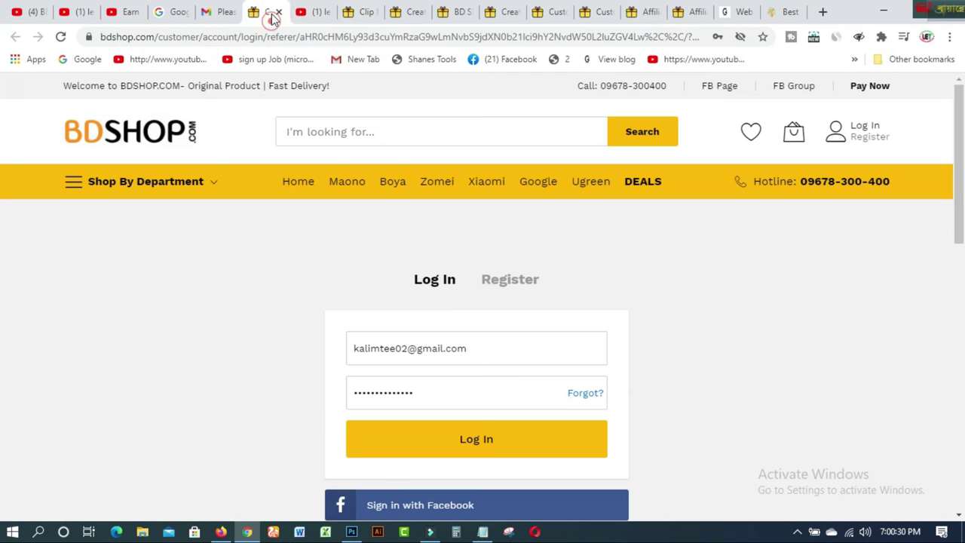
left_click(364, 13)
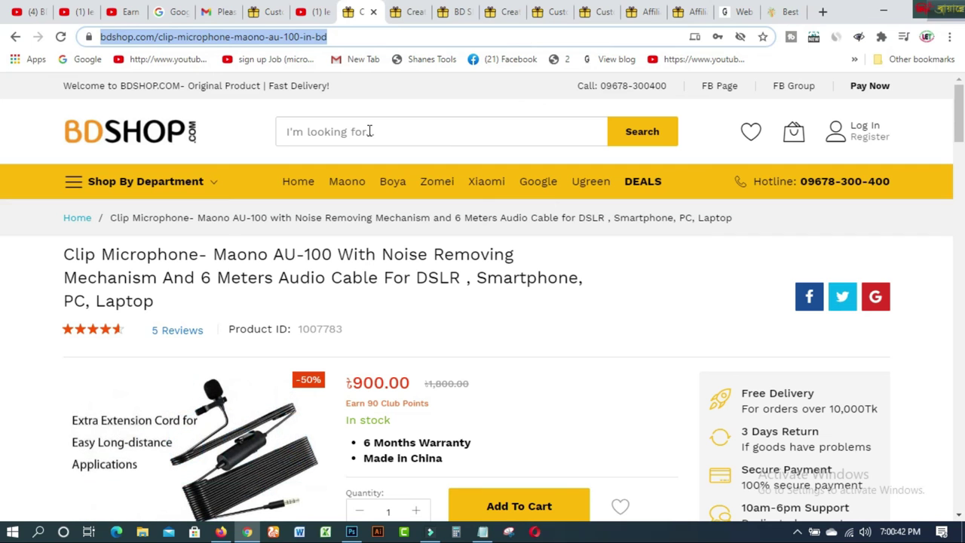
left_click(251, 474)
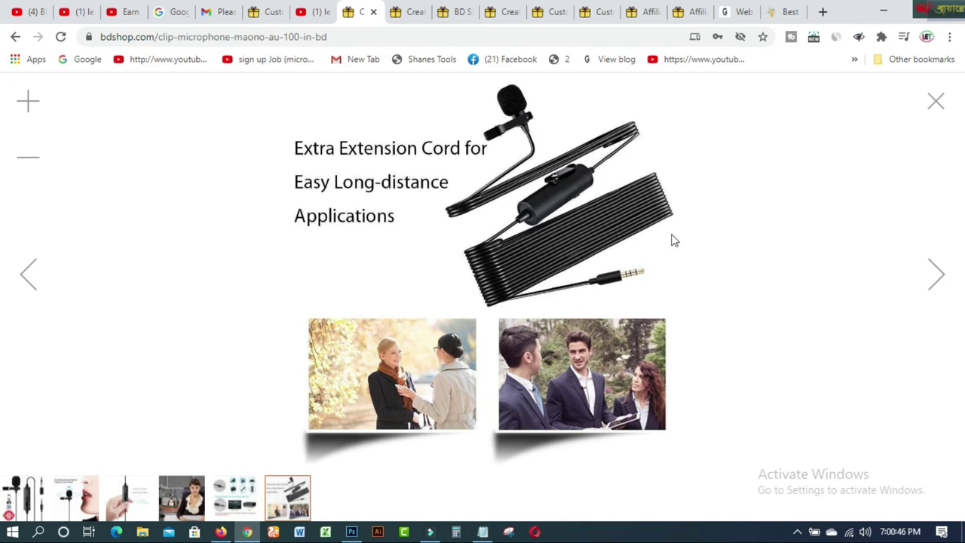
left_click(935, 104)
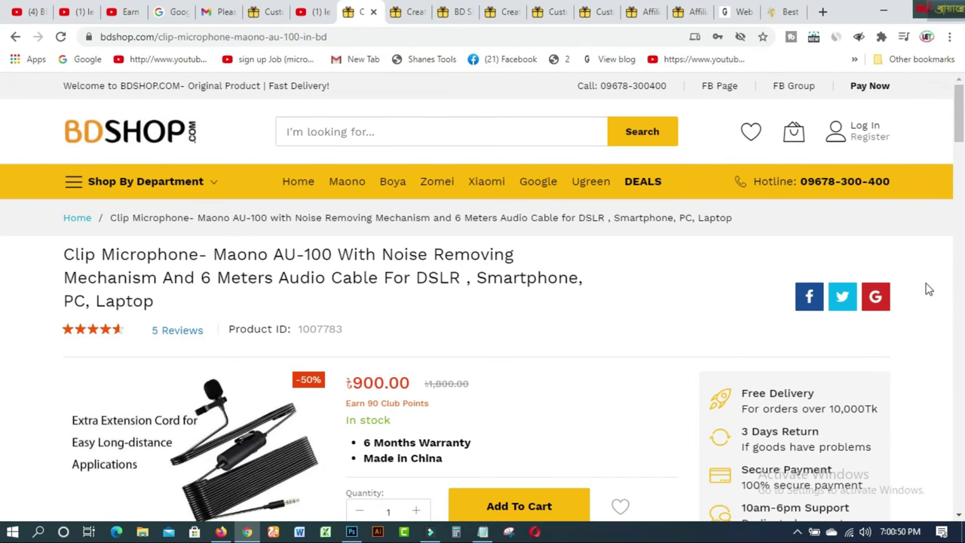
left_click_drag(958, 134, 937, 183)
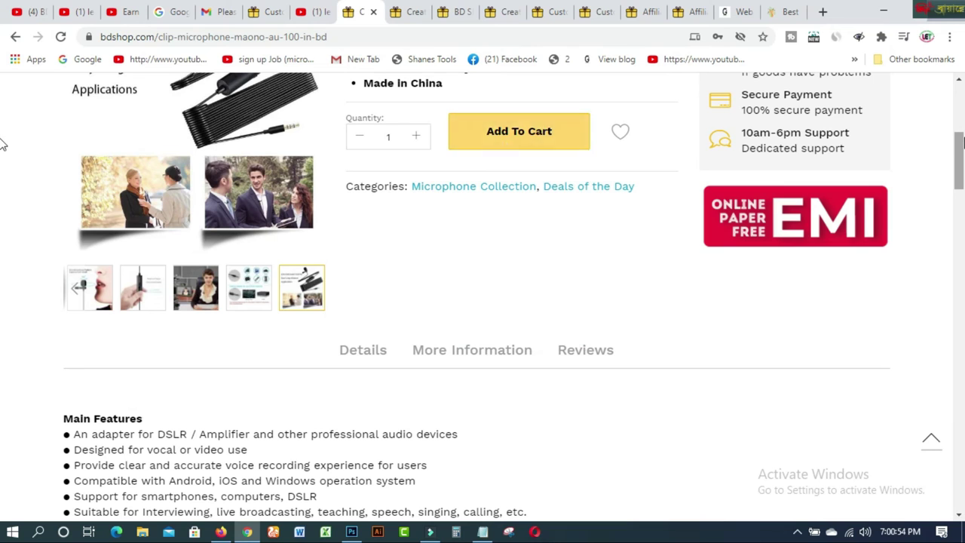
scroll(113, 422, "up", 5)
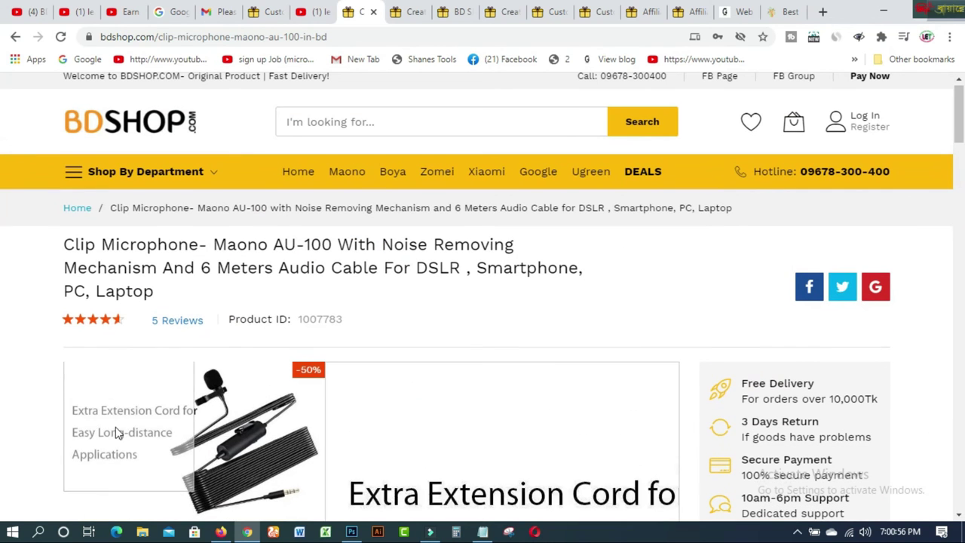
Go to the shop's home page and open the 11.11 realme voucher deal
left_click(294, 177)
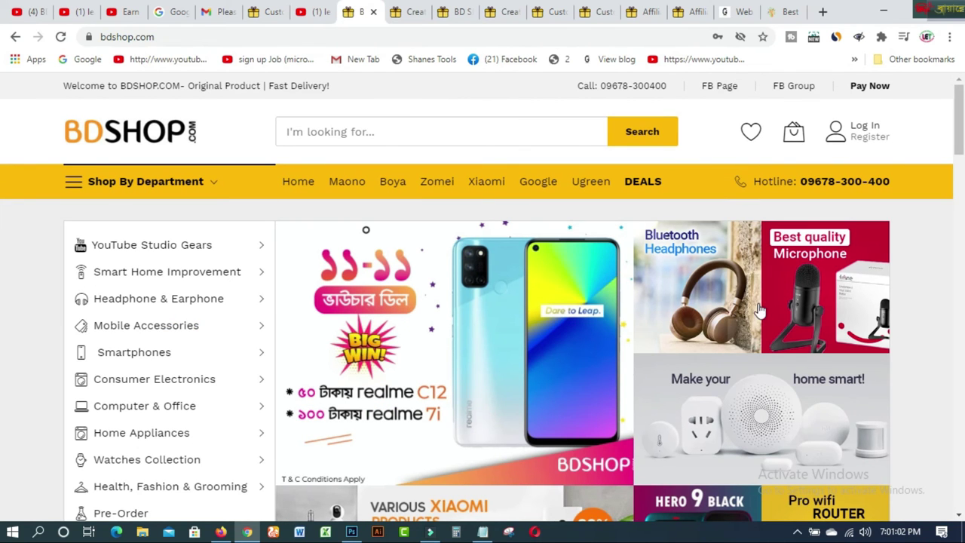
left_click(580, 343)
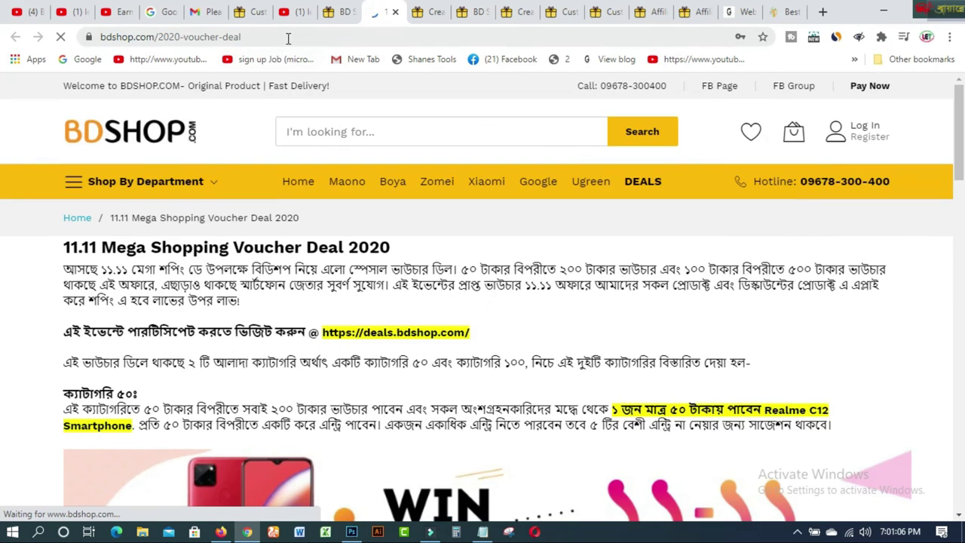
Return to the shop's home page, browse the microphone category and open the AHUJA AGN-500 PA Gooseneck Microphone
left_click_drag(958, 144, 961, 113)
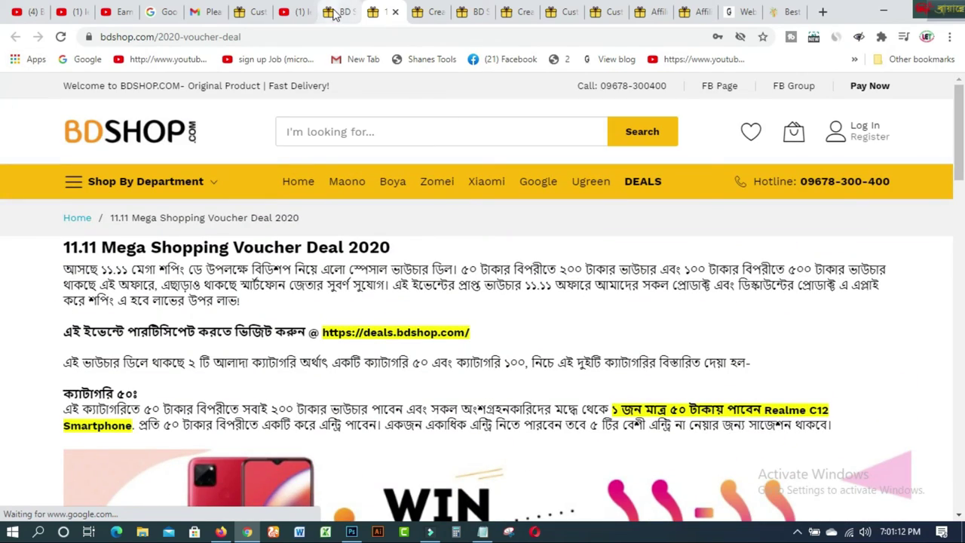
left_click(337, 12)
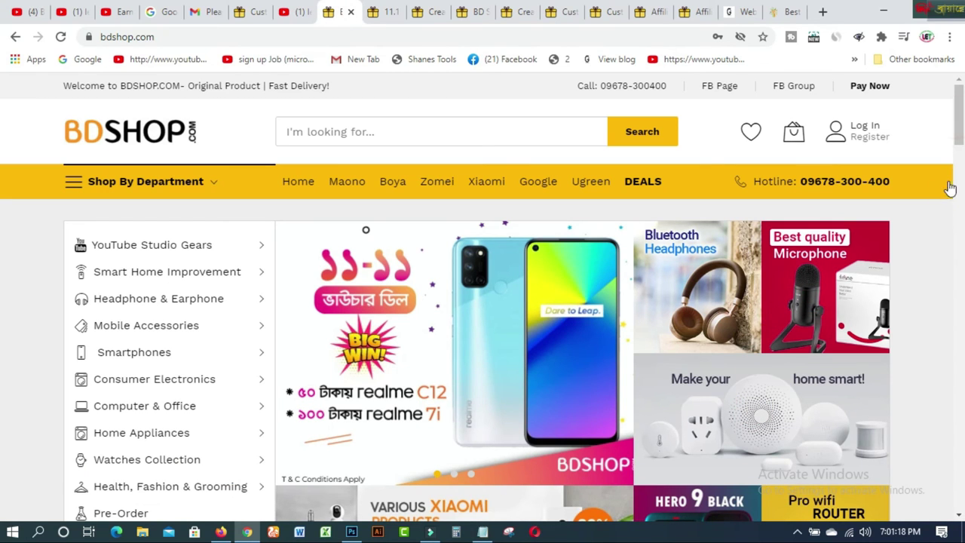
left_click_drag(957, 123, 957, 124)
left_click(776, 345)
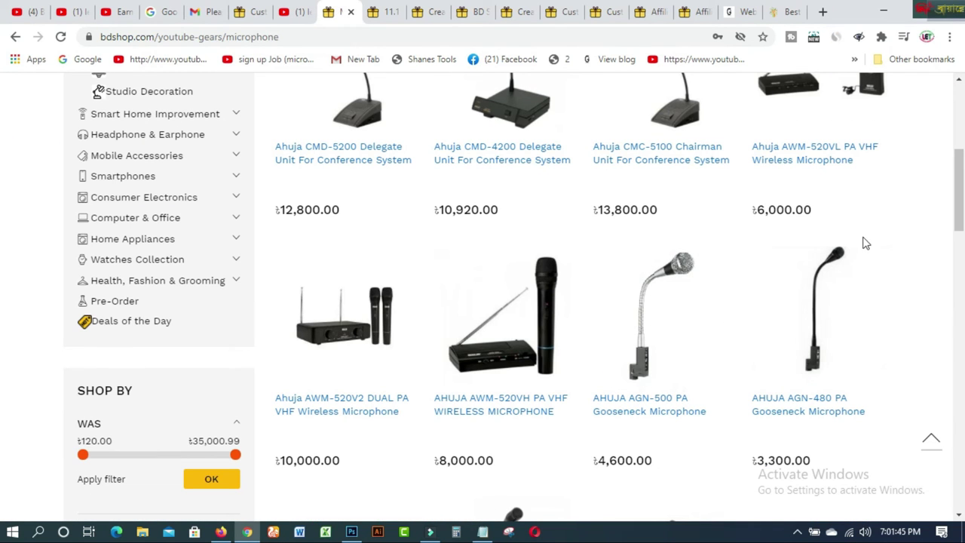
left_click(656, 410)
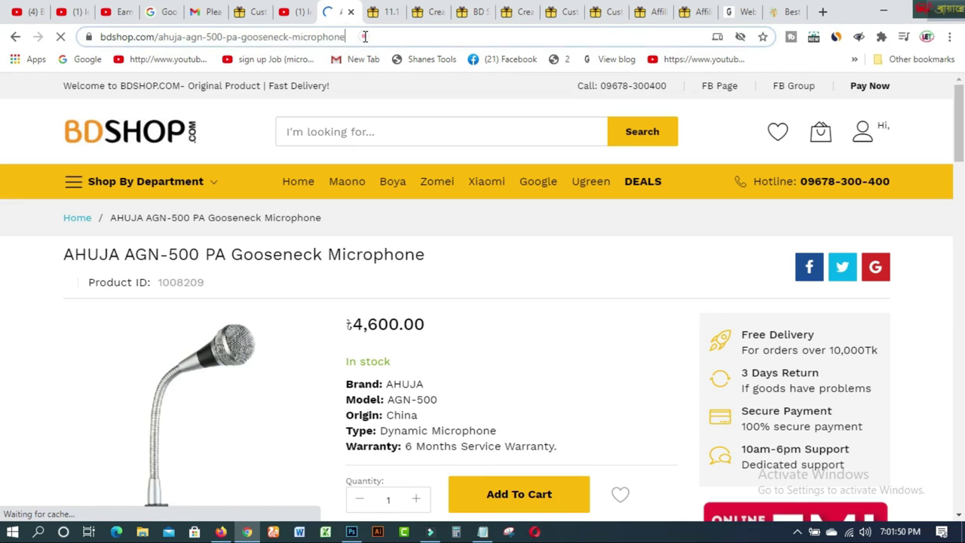
Copy the web address of the AHUJA AGN-500 PA Gooseneck Microphone's product page
left_click(364, 37)
right_click(364, 36)
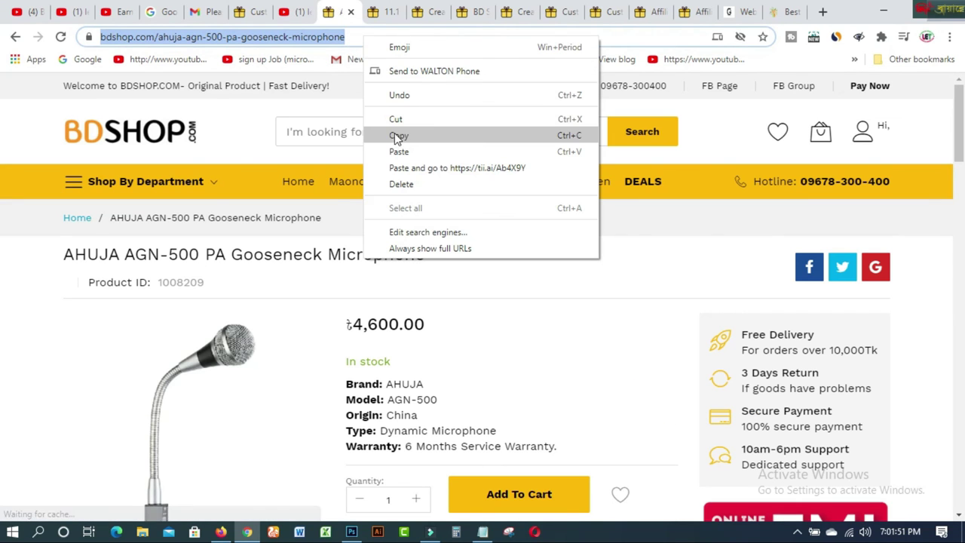
left_click(396, 134)
Go to the shop's My Account overview and open the Affiliate Program page from there
left_click(692, 17)
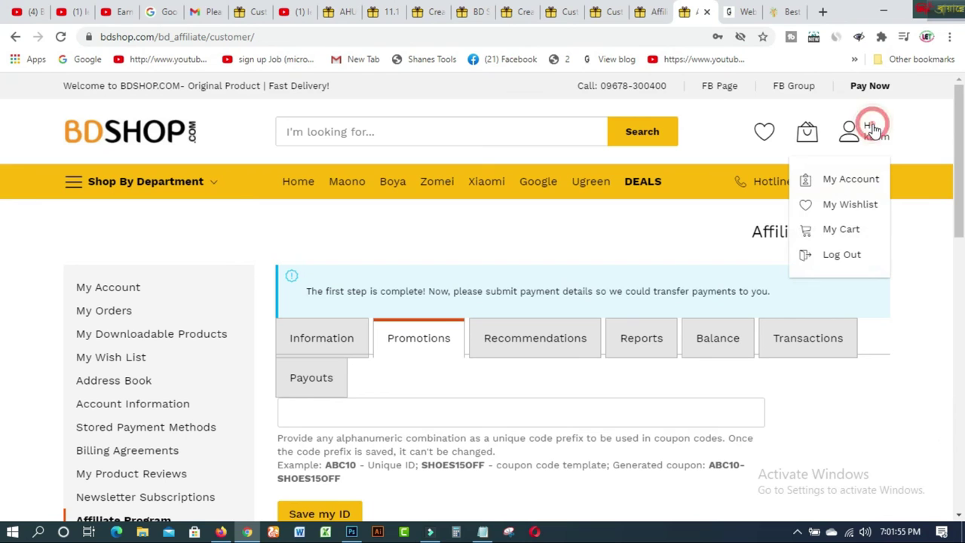
left_click_drag(872, 133, 852, 184)
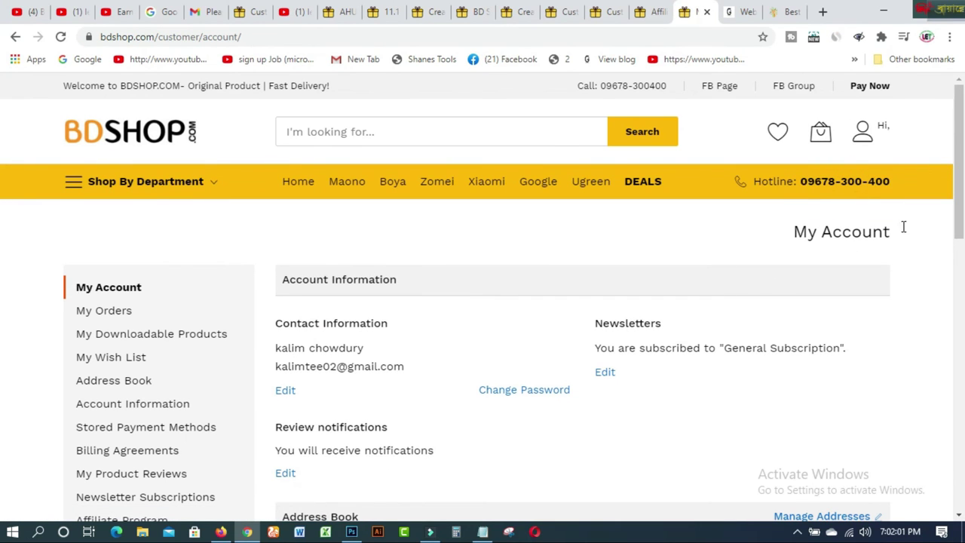
left_click_drag(963, 143, 960, 226)
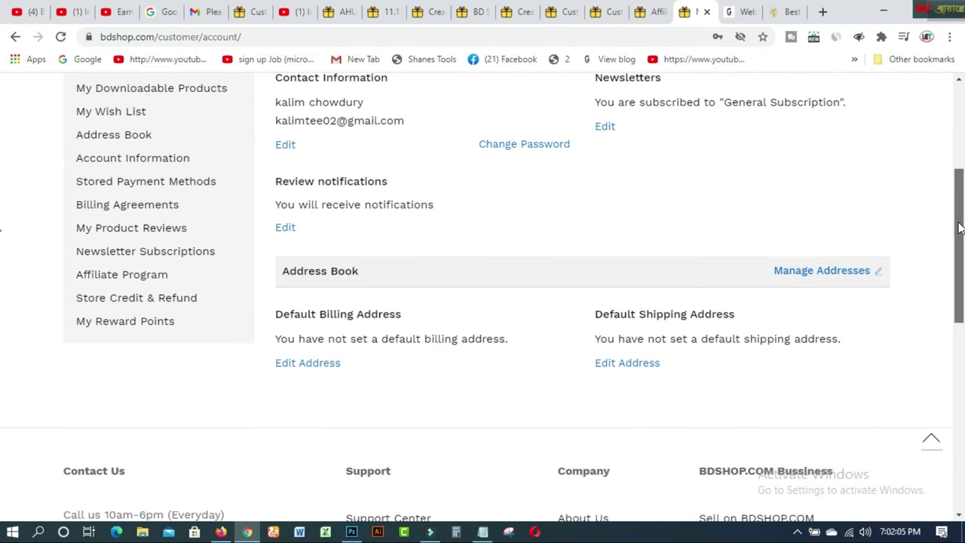
left_click(154, 278)
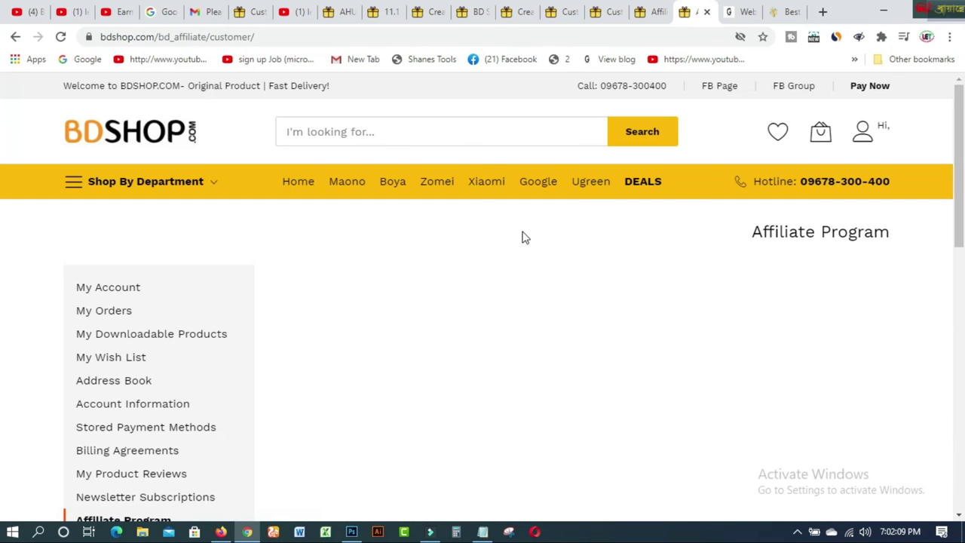
In the other open affiliate page, view the Promotions section and open the Get Link form for the All Products campaign
left_click(639, 15)
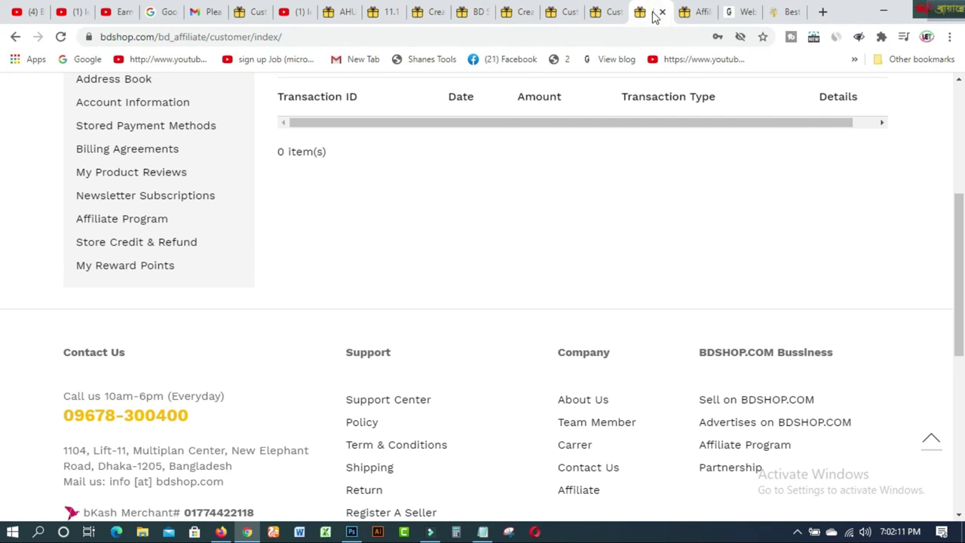
scroll(2, 232, "up", 4)
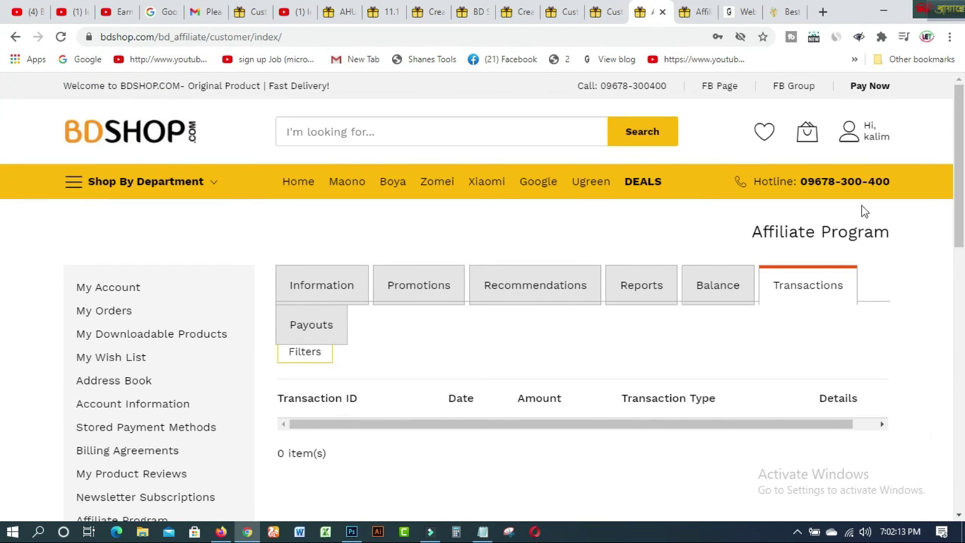
left_click(411, 289)
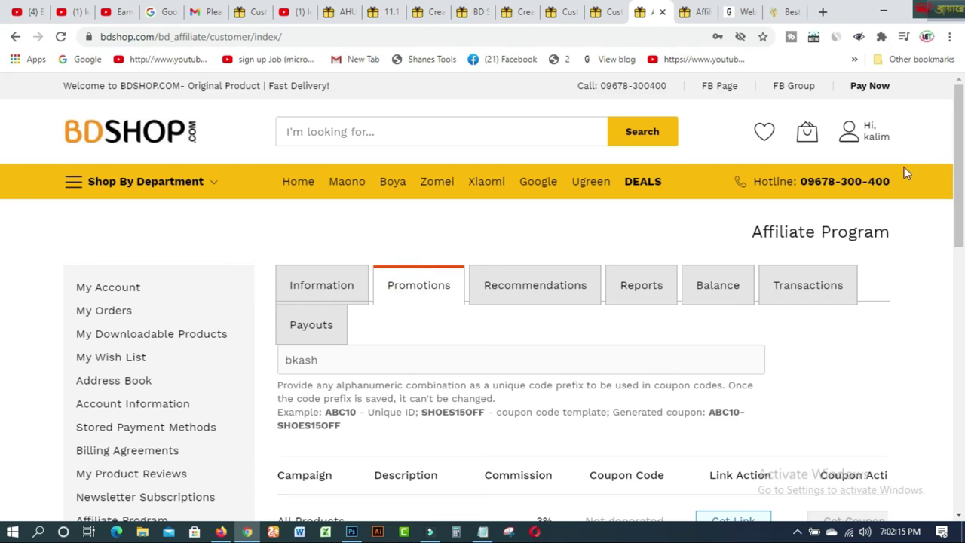
left_click_drag(955, 104, 958, 130)
scroll(958, 131, "down", 3)
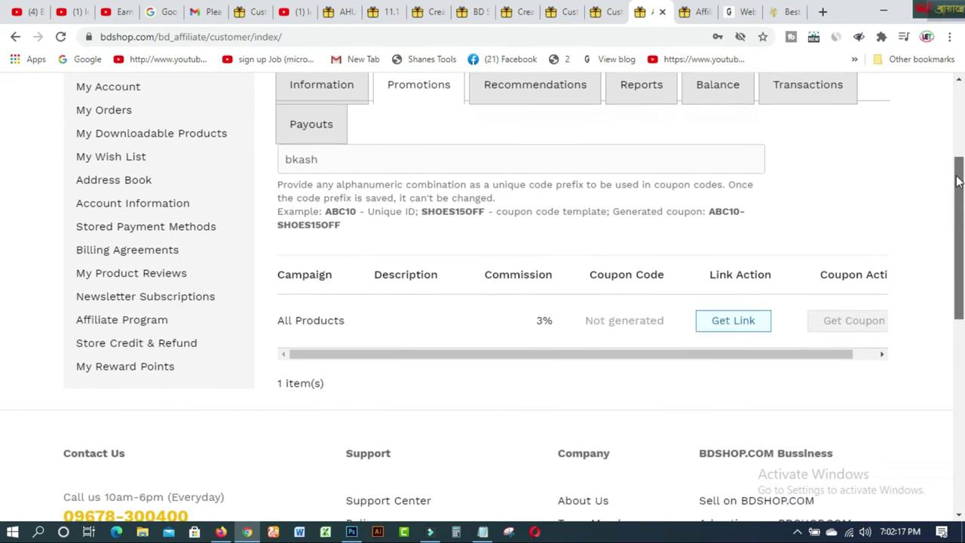
left_click(733, 299)
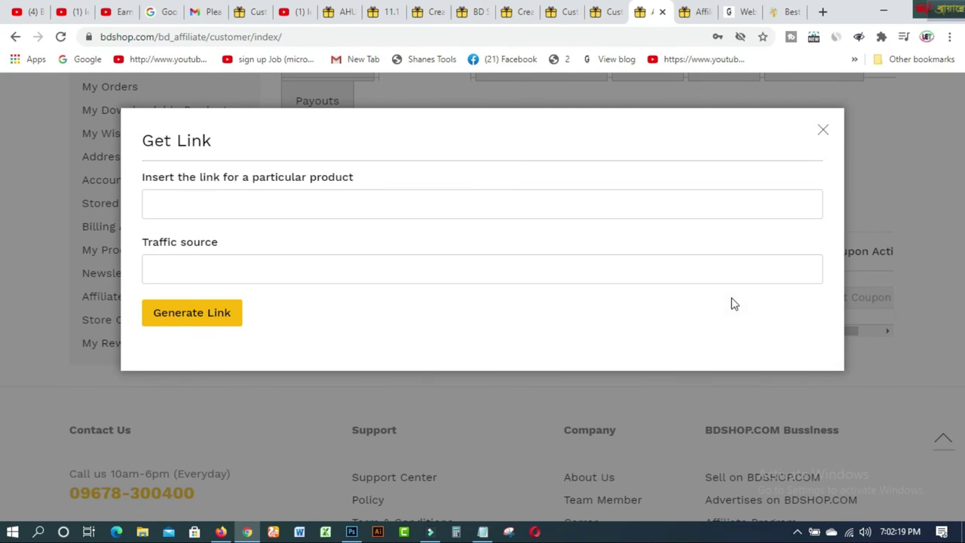
Paste the copied gooseneck microphone address as the particular product's link and leave the traffic source blank
left_click(218, 206)
right_click(219, 206)
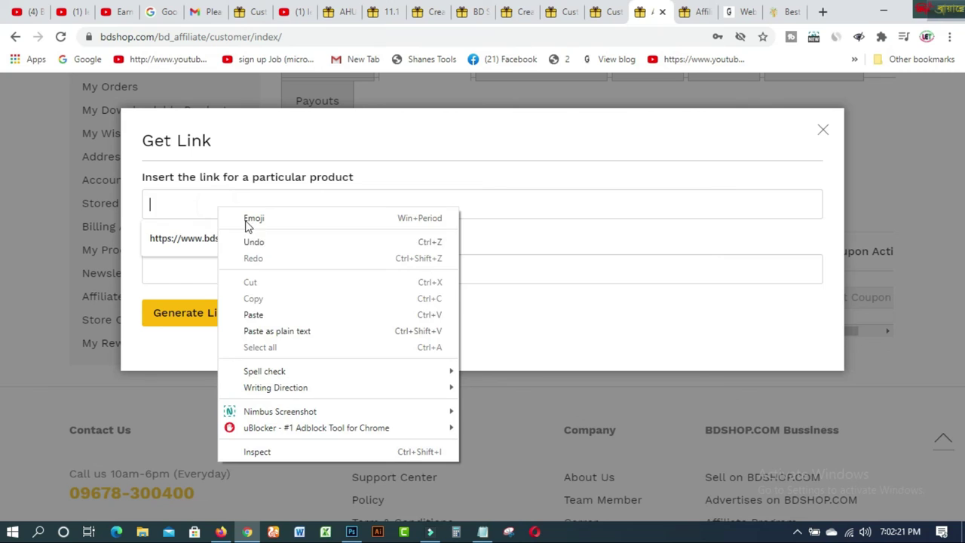
left_click(268, 315)
left_click(220, 271)
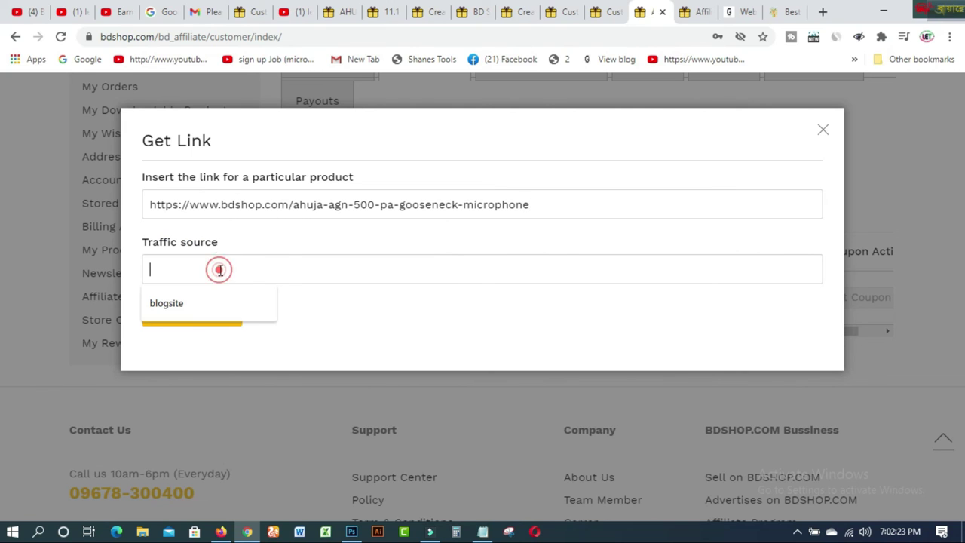
left_click(405, 340)
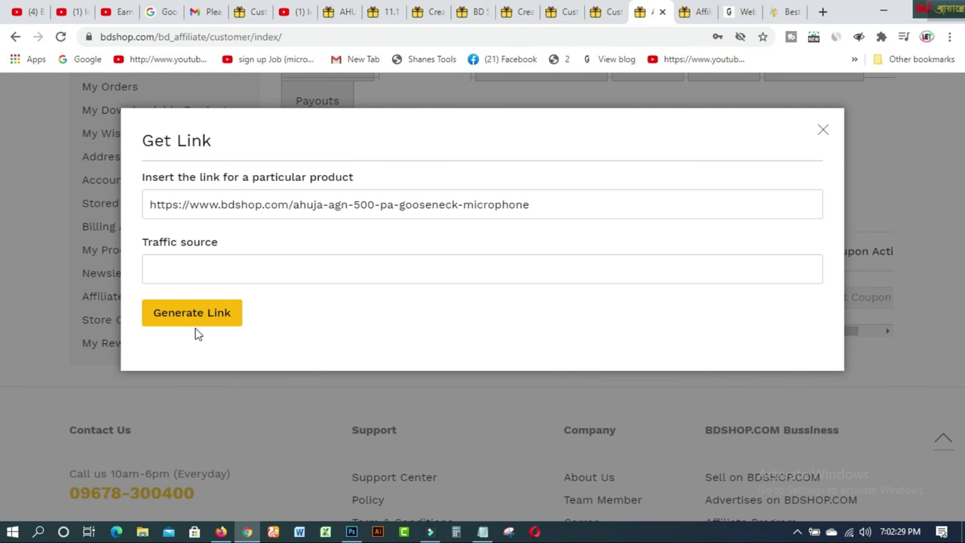
left_click(788, 15)
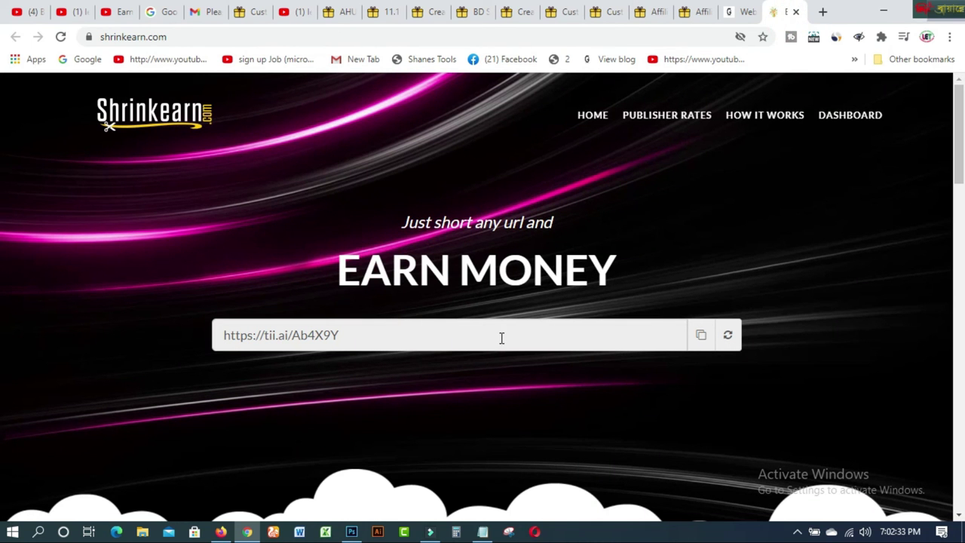
left_click(700, 332)
left_click(346, 18)
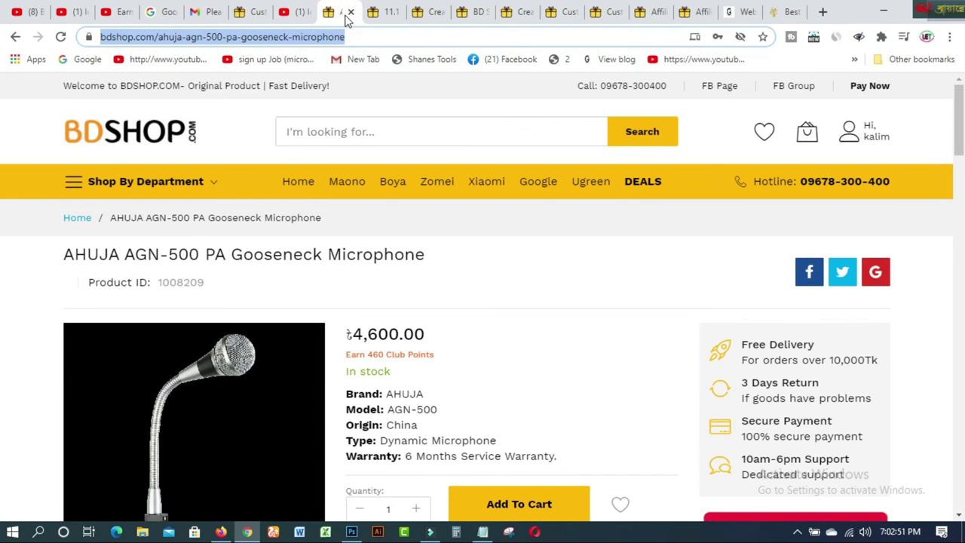
Close the Get Link form without generating a link and examine the page footer's mobile payment details and payment partners
left_click(653, 17)
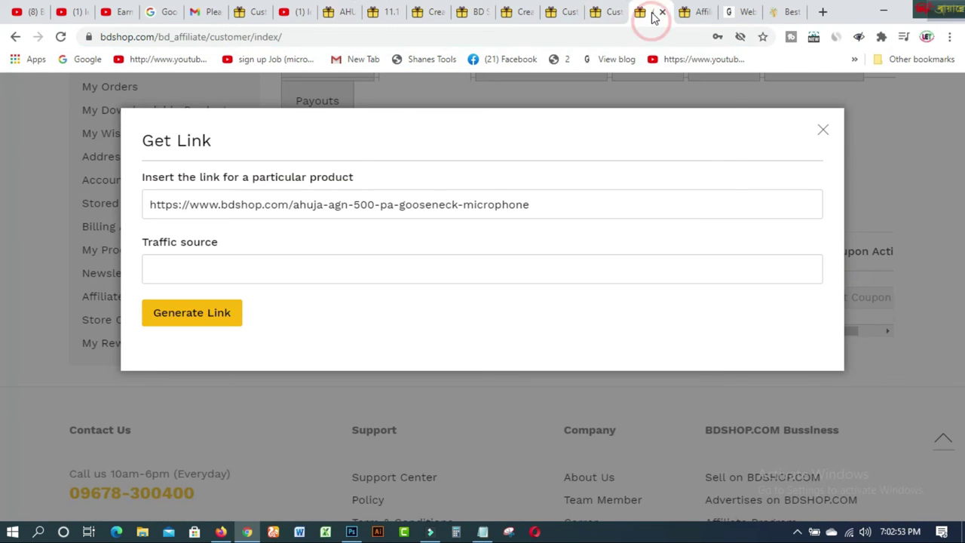
left_click(823, 134)
left_click_drag(960, 273, 951, 184)
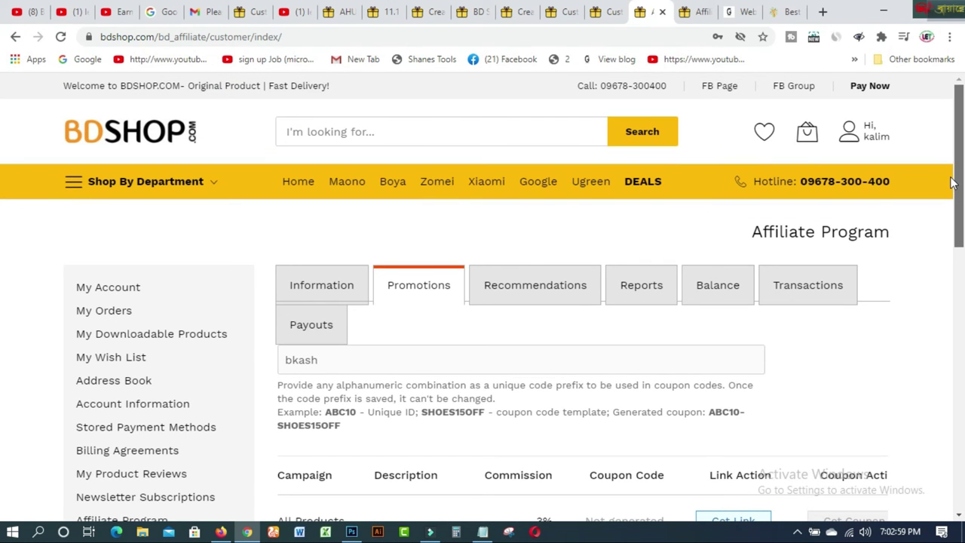
left_click_drag(951, 194, 900, 430)
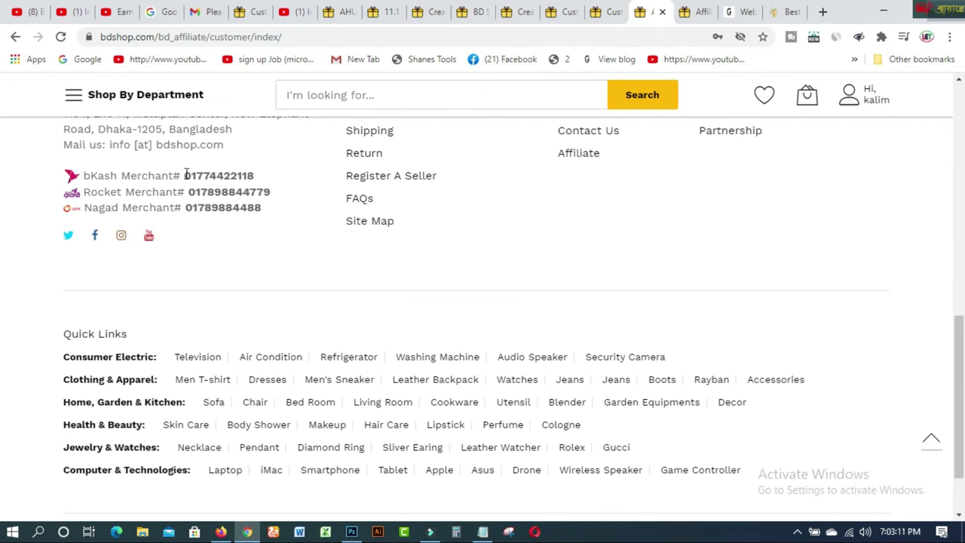
left_click_drag(956, 337, 953, 379)
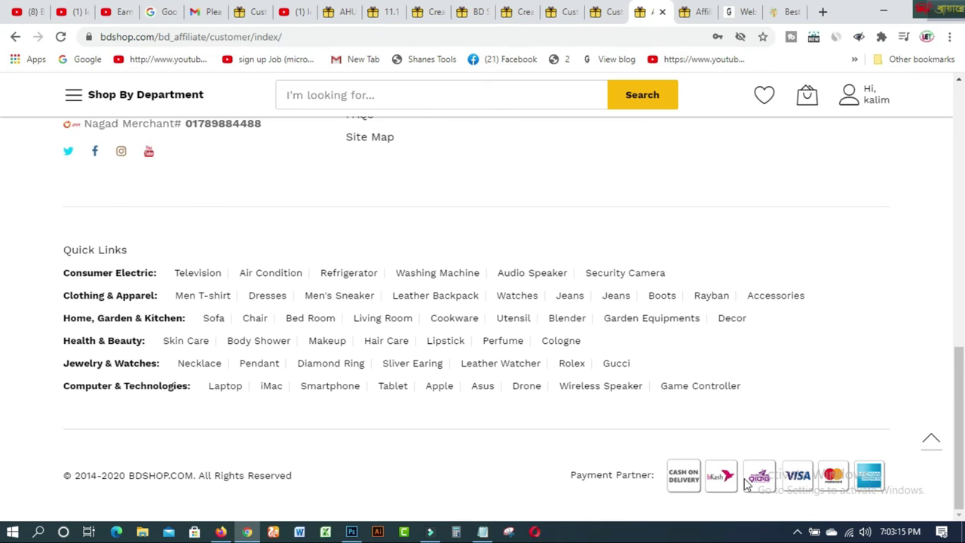
left_click_drag(962, 380, 963, 121)
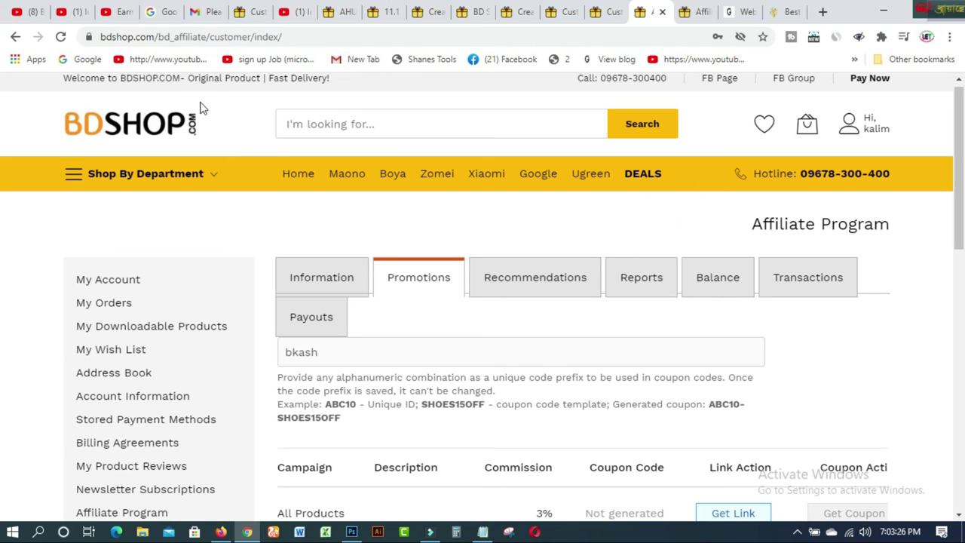
Switch to the learning & earning tube channel page on YouTube
left_click(292, 12)
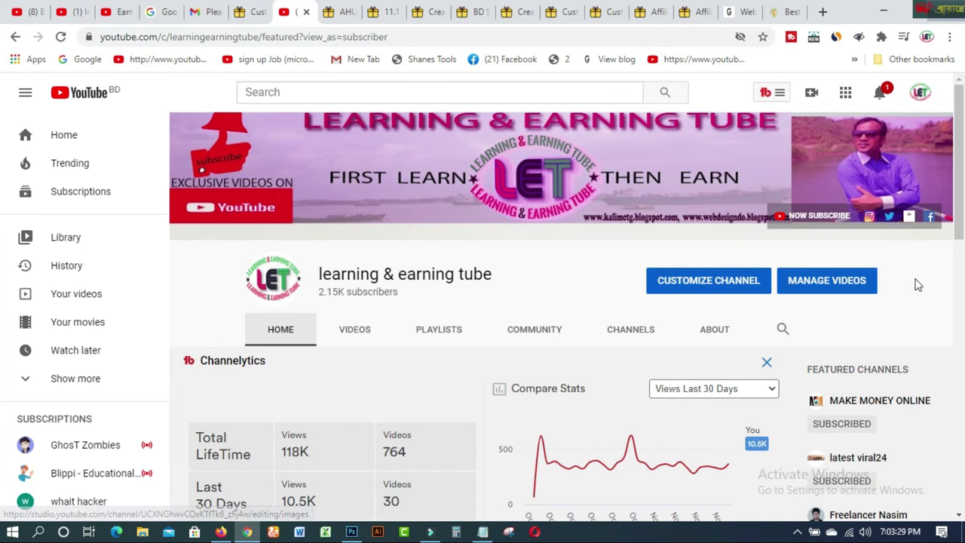